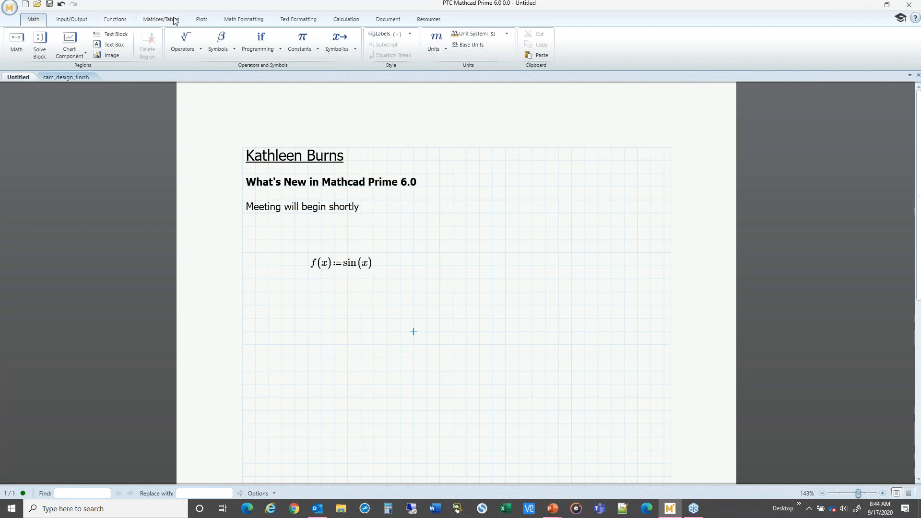
Step: Insert an XY plot below the sine definition, with x on the horizontal axis and f(x) on the vertical axis
left_click(202, 20)
left_click(17, 51)
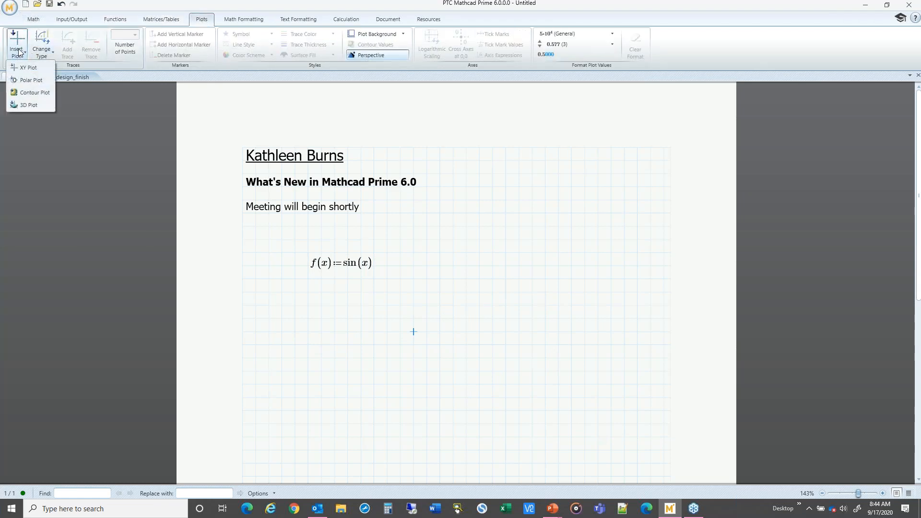
left_click(34, 71)
left_click_drag(481, 330, 455, 264)
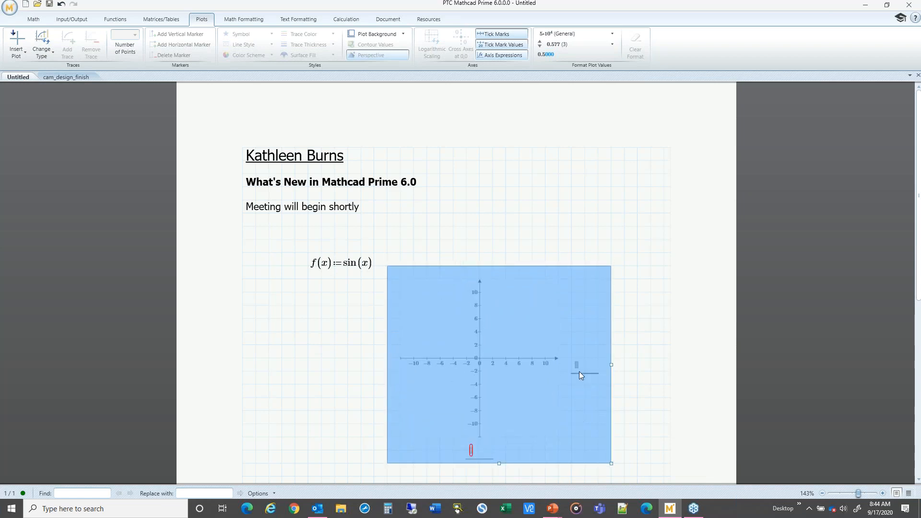
left_click(471, 453)
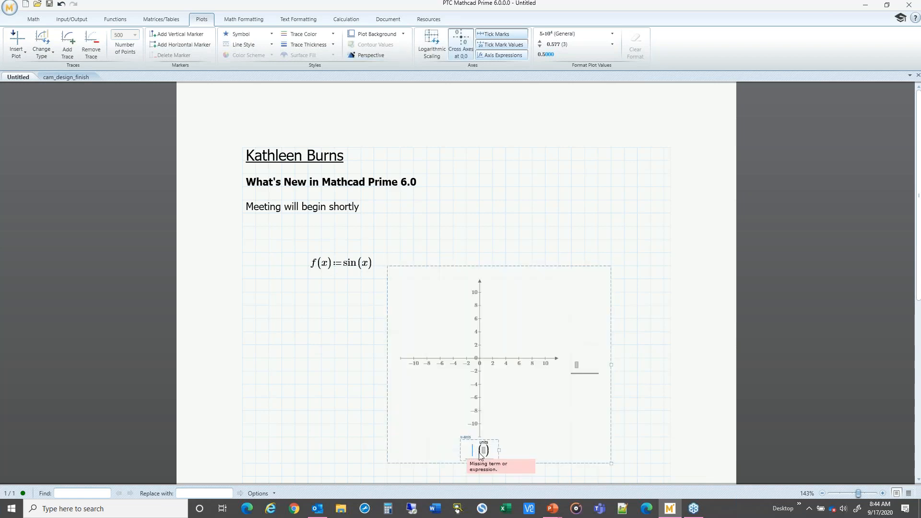
type("x")
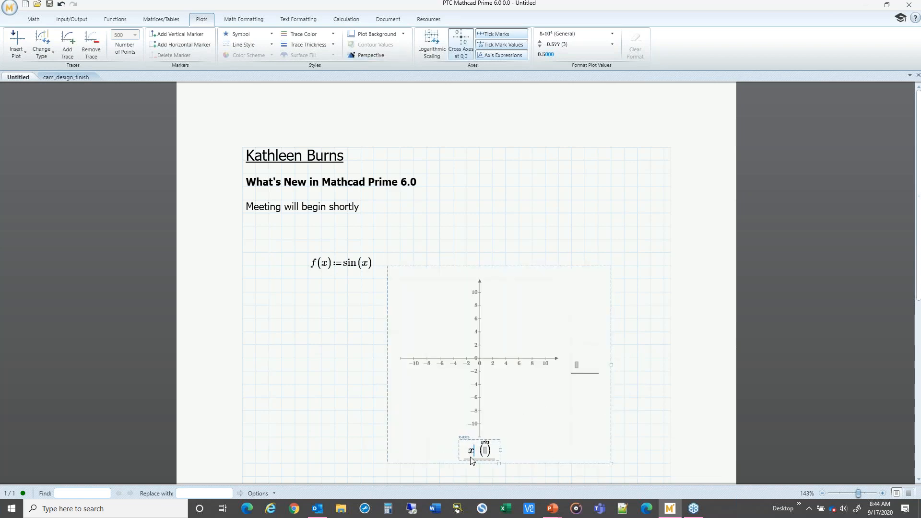
left_click(578, 365)
type("f(x)")
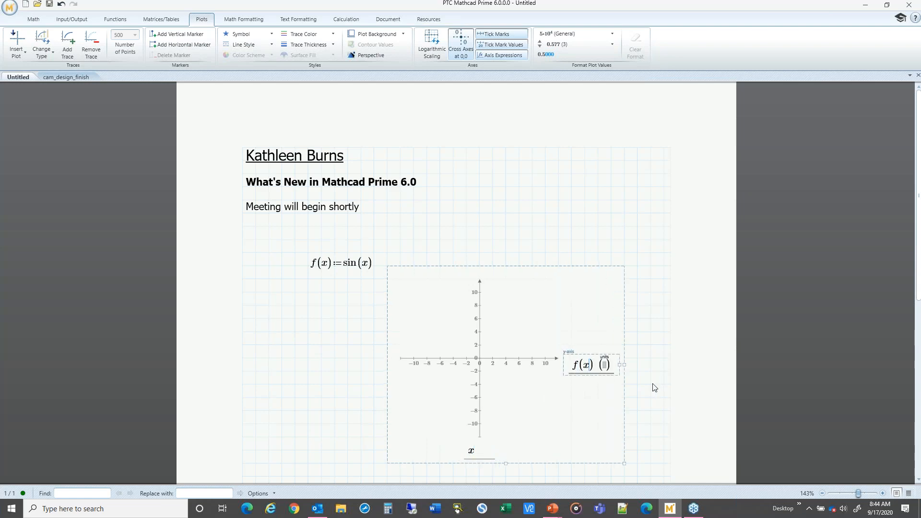
left_click(650, 385)
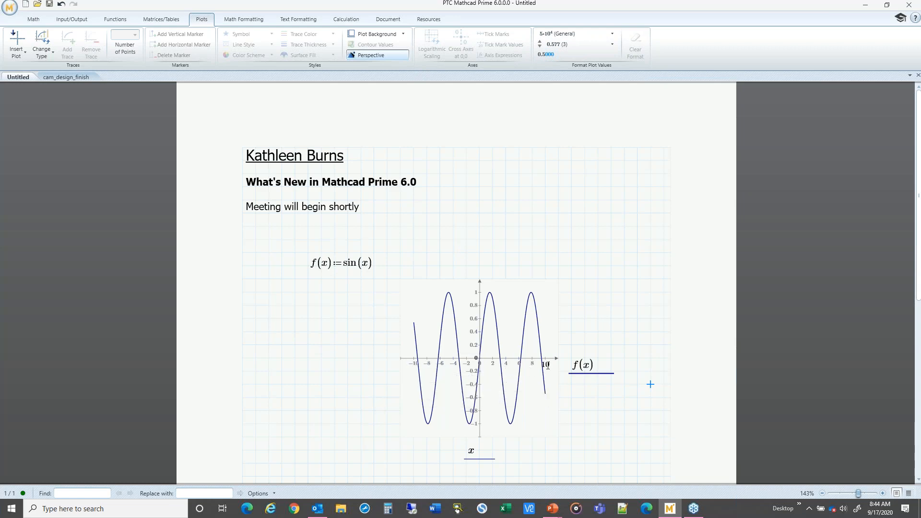
Step: Make the plot's f(x) trace thicker and change its colour to red
left_click(494, 342)
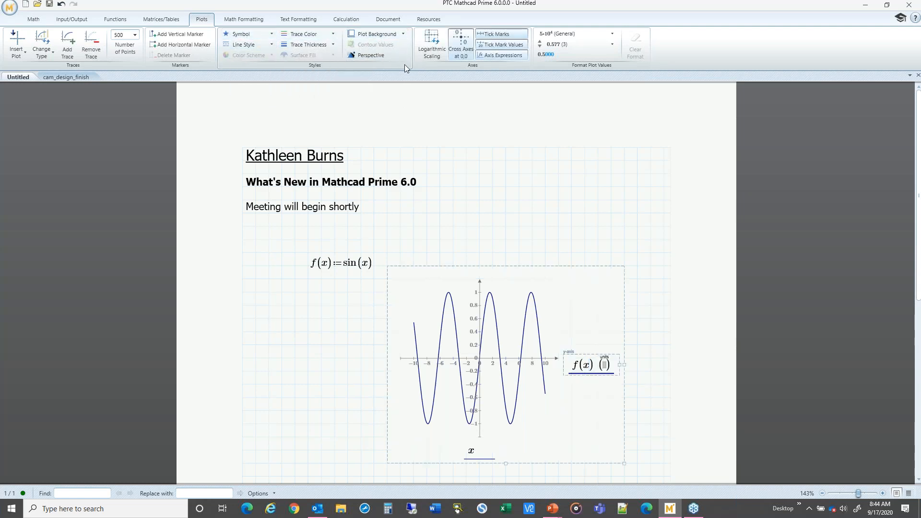
left_click(302, 341)
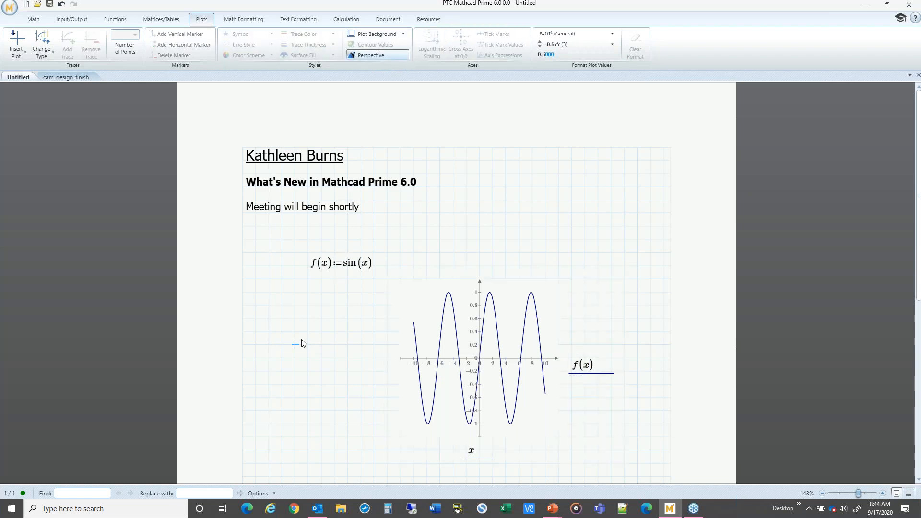
left_click(474, 351)
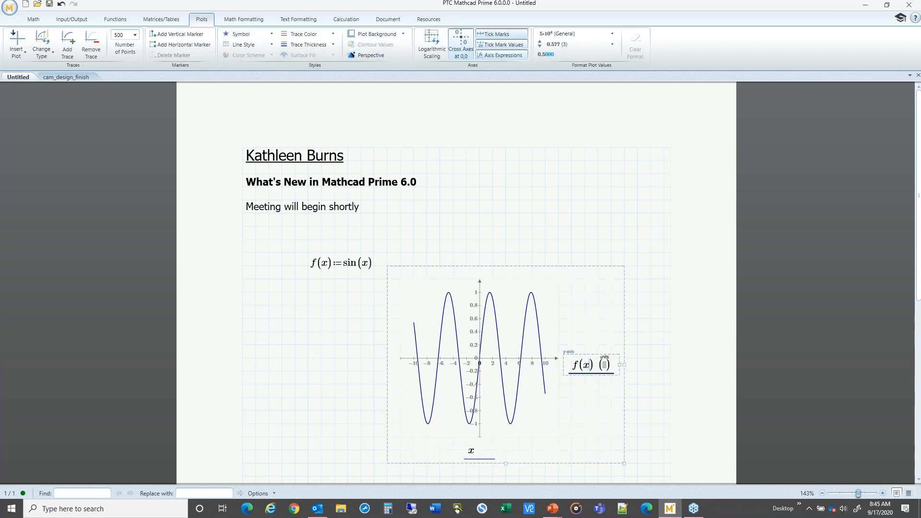
left_click(301, 45)
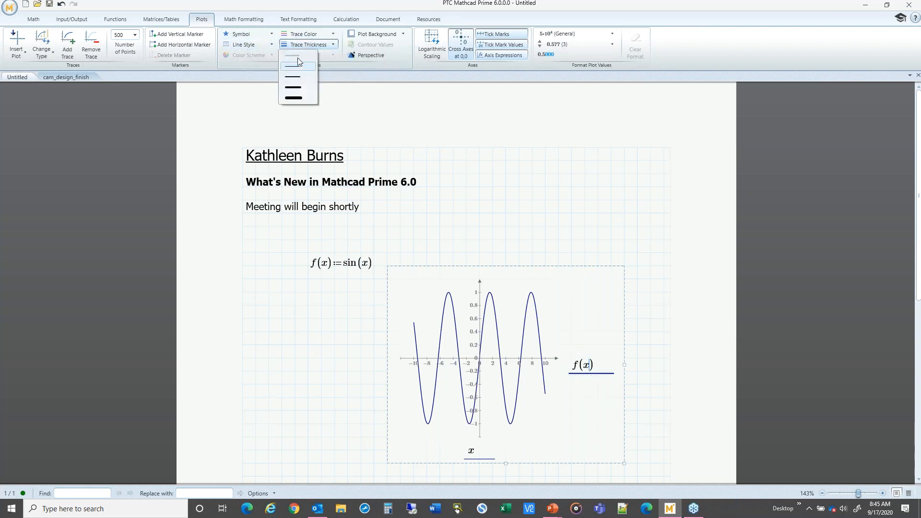
left_click(297, 77)
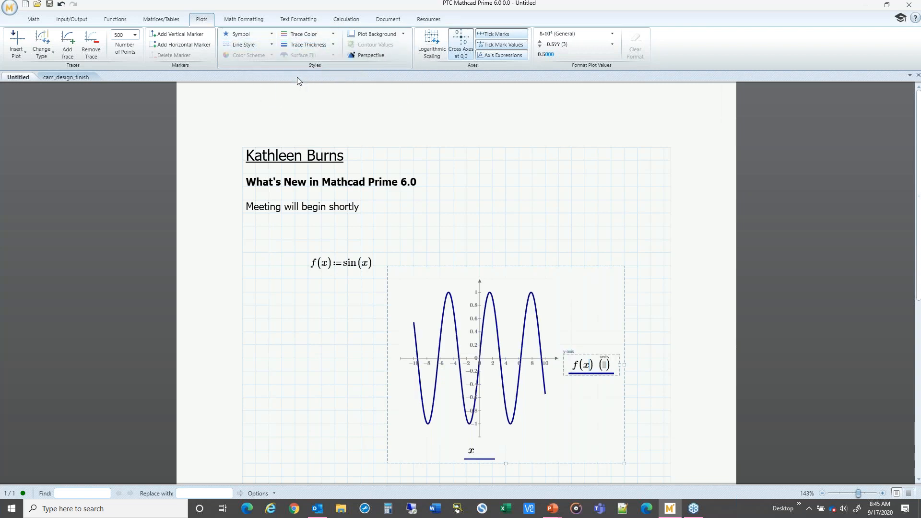
left_click(304, 33)
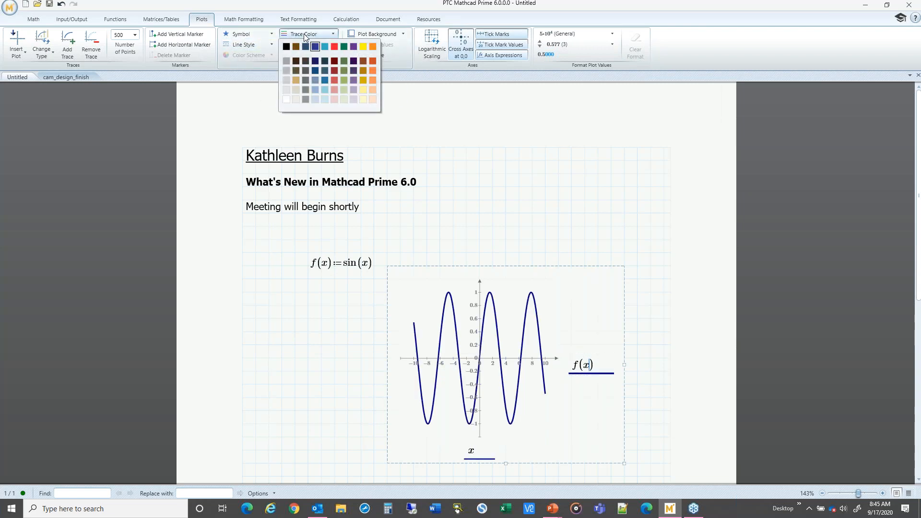
left_click(335, 47)
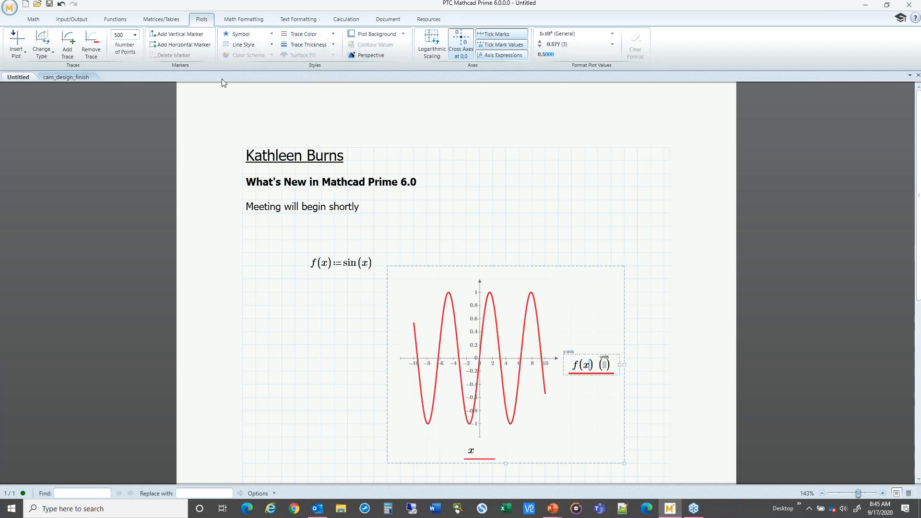
left_click(283, 318)
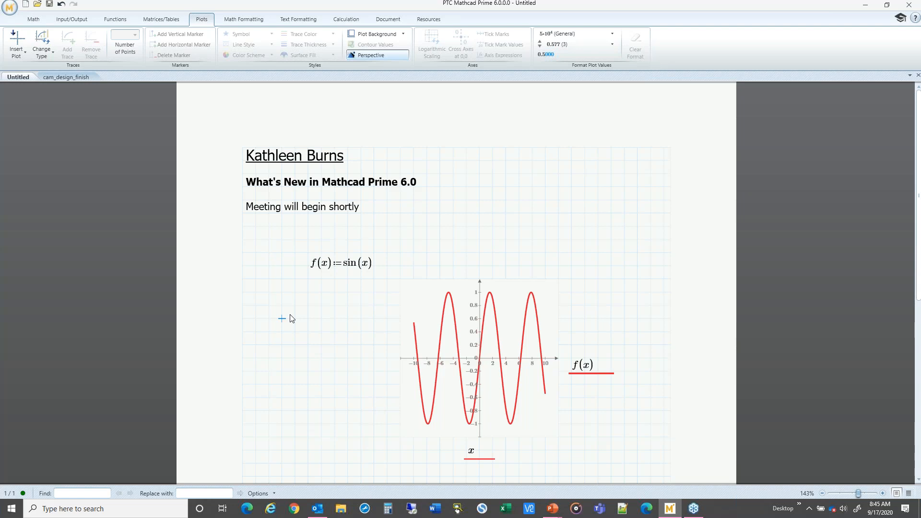
Step: Insert a chart component in the empty space below the XY plot
scroll(321, 361, "down", 2)
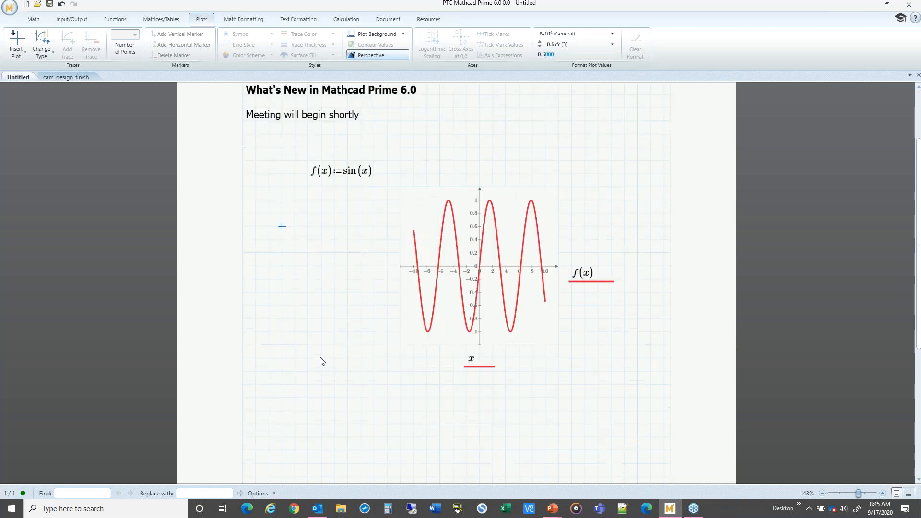
scroll(315, 287, "down", 3)
left_click(322, 273)
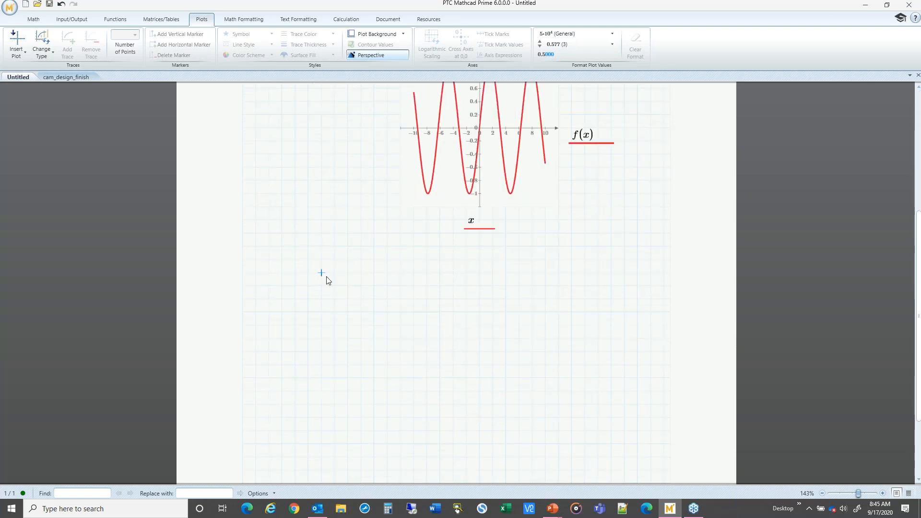
left_click(32, 20)
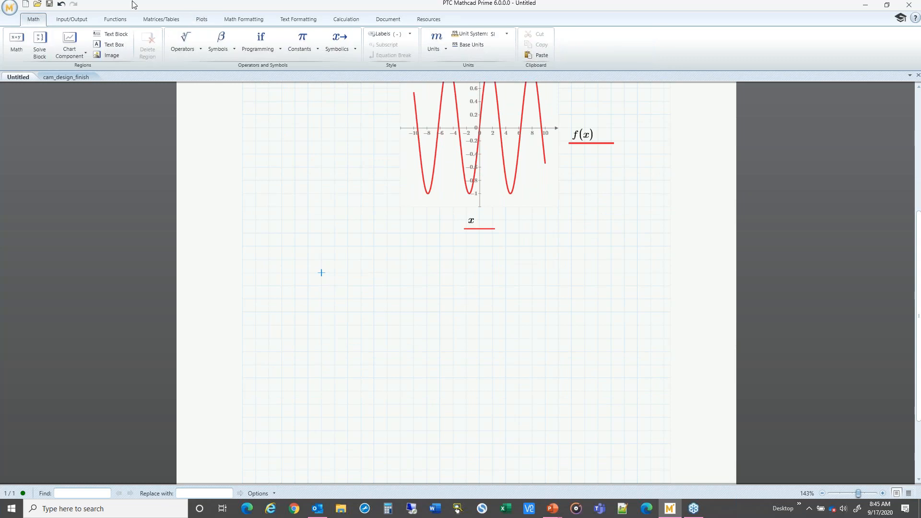
left_click(72, 50)
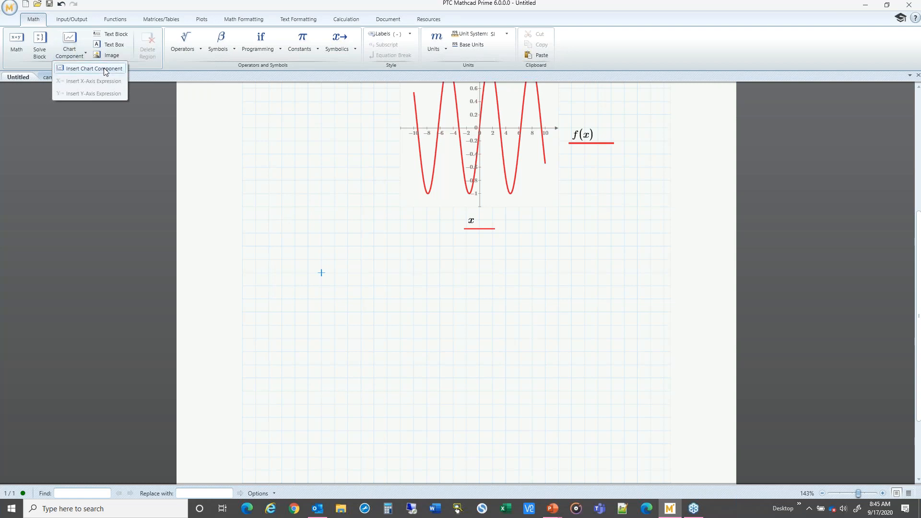
left_click(331, 281)
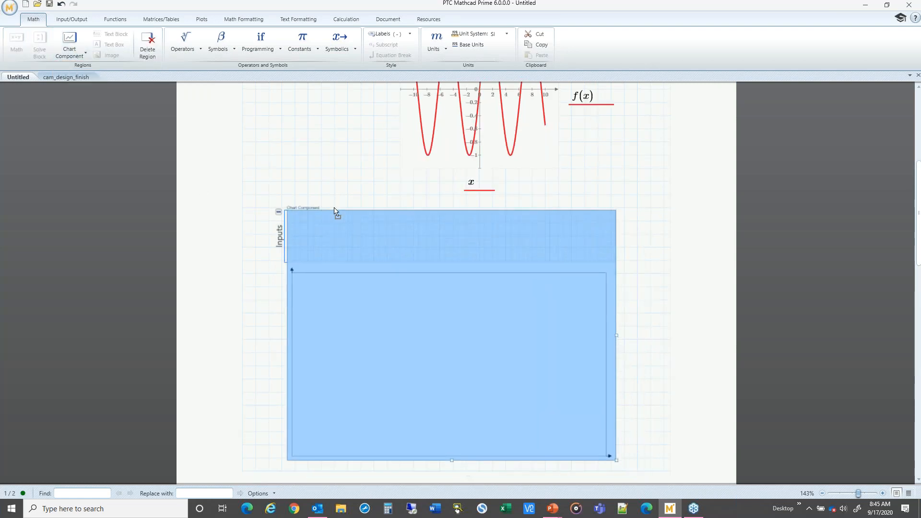
left_click(651, 366)
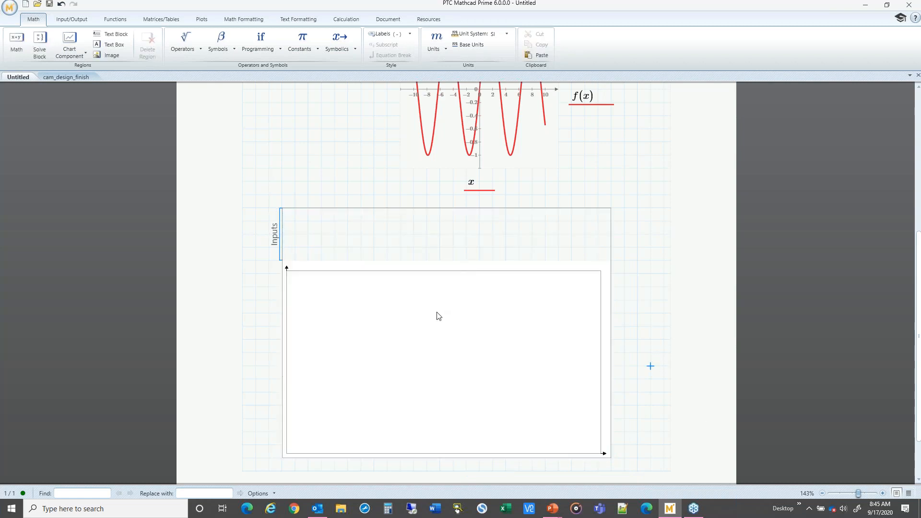
Step: Open the chart component in the chart editor window and reposition that window
left_click(436, 328)
double_click(436, 324)
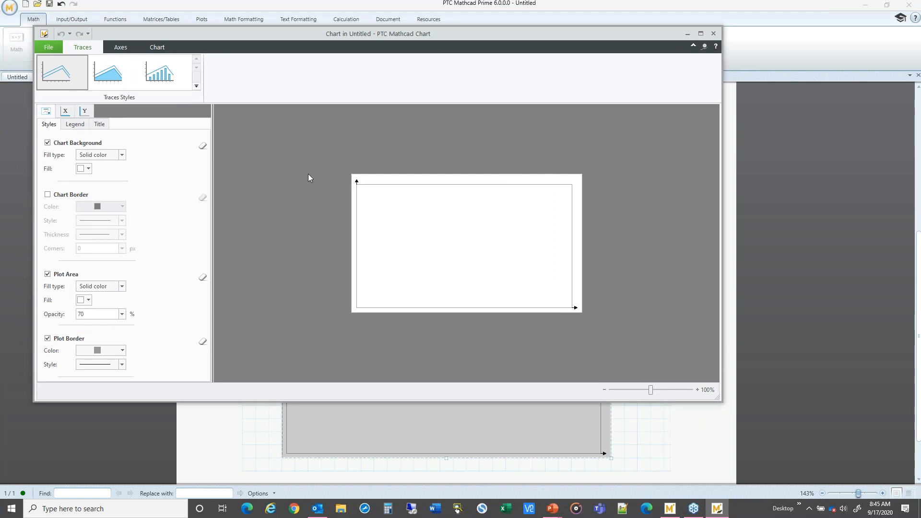
left_click_drag(188, 31, 265, 40)
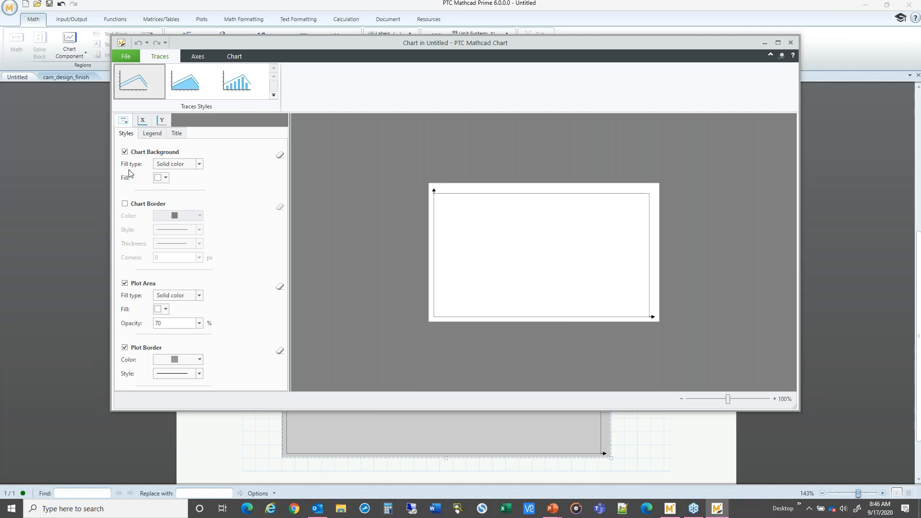
Step: Set the chart background fill to the light red colour R 224, G 102, B 102
left_click(166, 178)
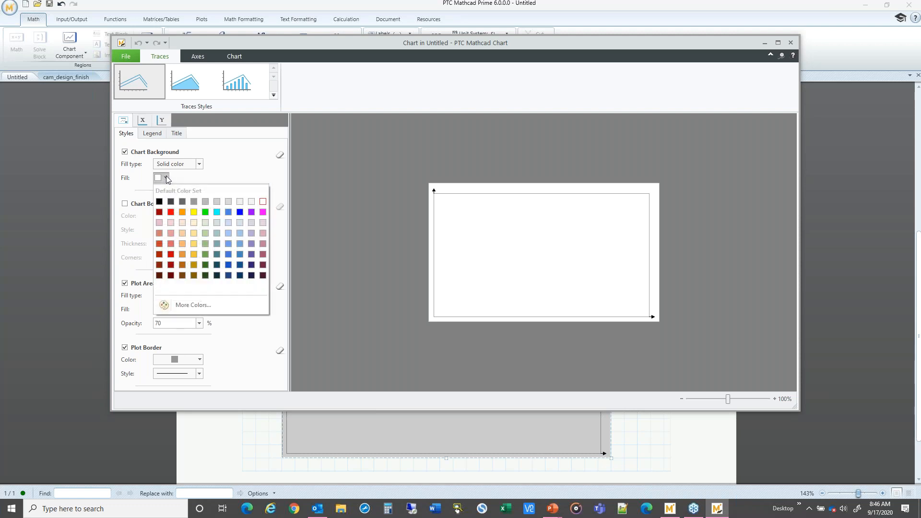
left_click(182, 212)
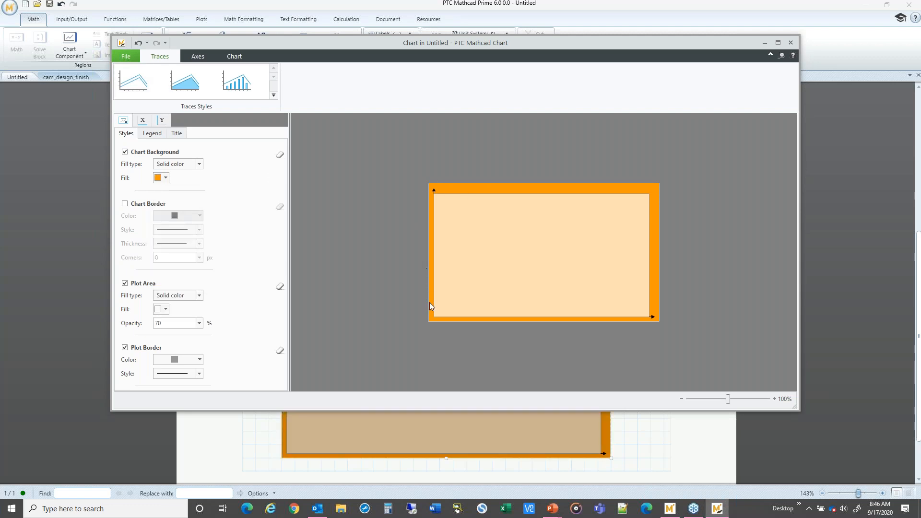
left_click(166, 177)
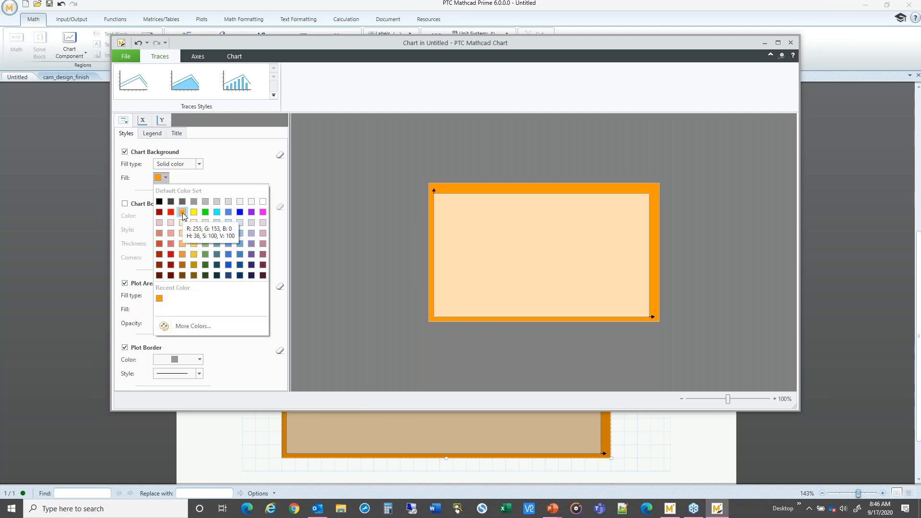
left_click(170, 244)
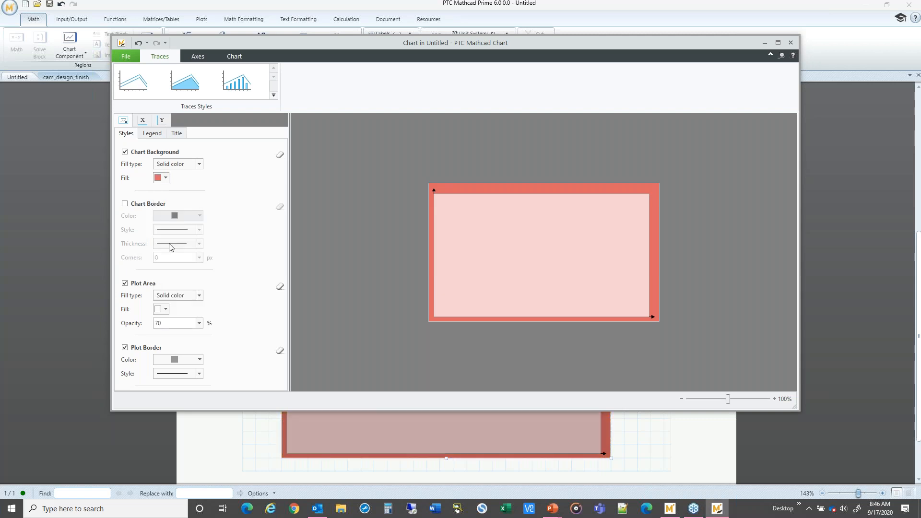
Step: Enable the chart border with a thin solid black line
left_click(124, 204)
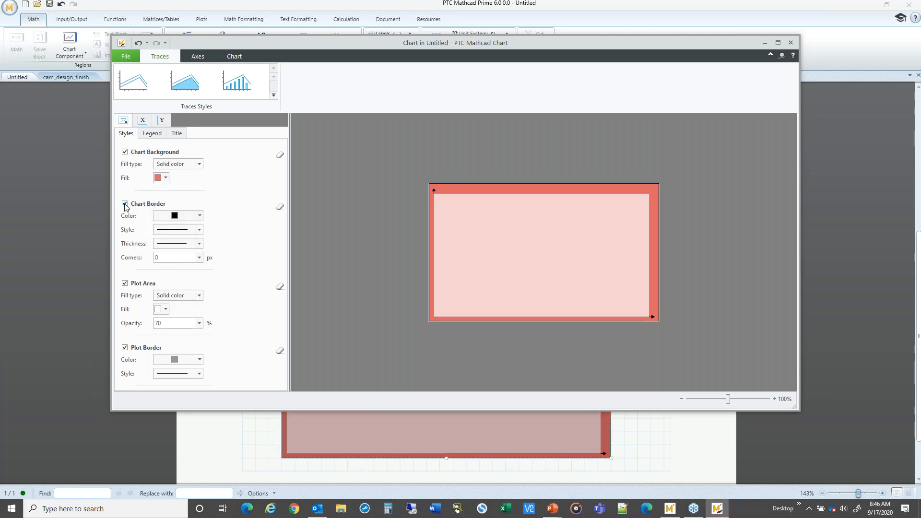
left_click(180, 231)
left_click(180, 231)
left_click(181, 231)
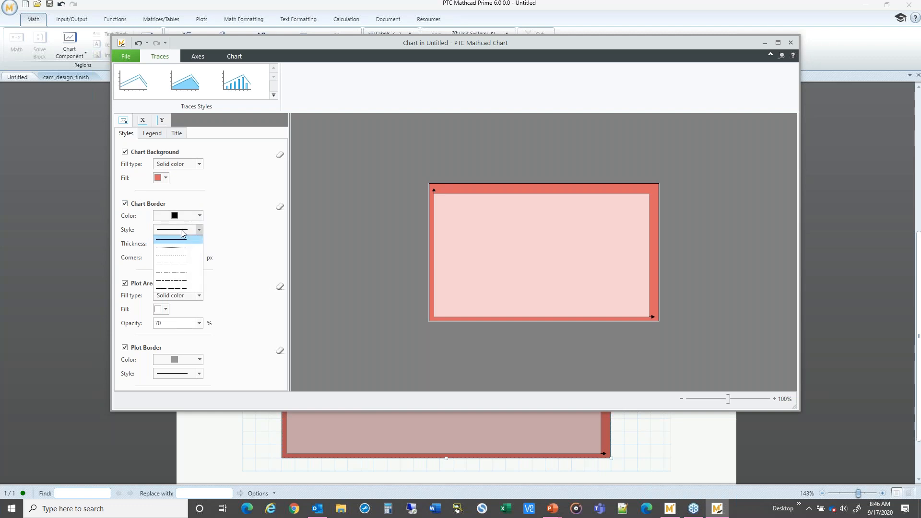
left_click(180, 230)
left_click(180, 244)
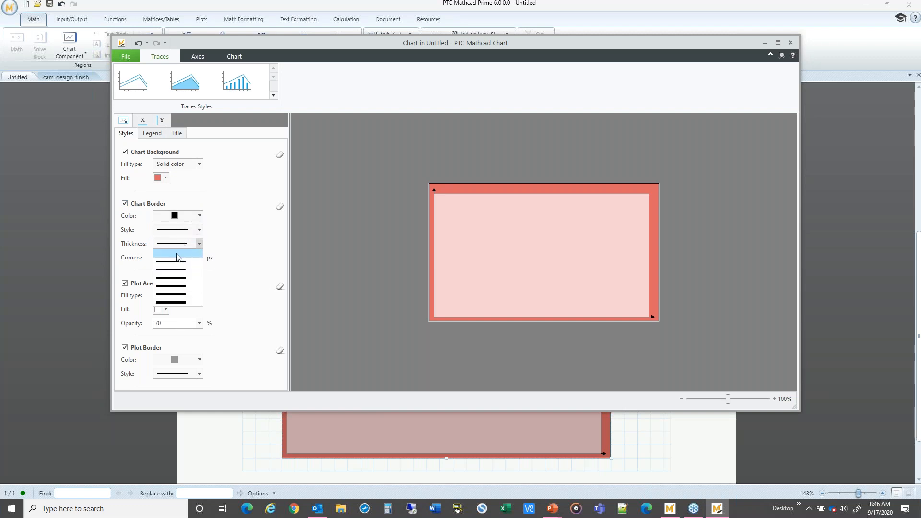
left_click(175, 278)
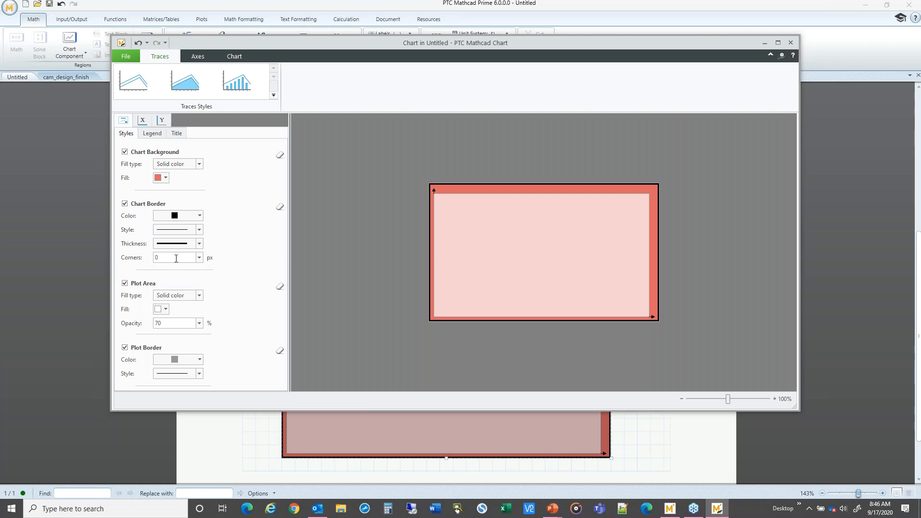
left_click(176, 244)
left_click(176, 255)
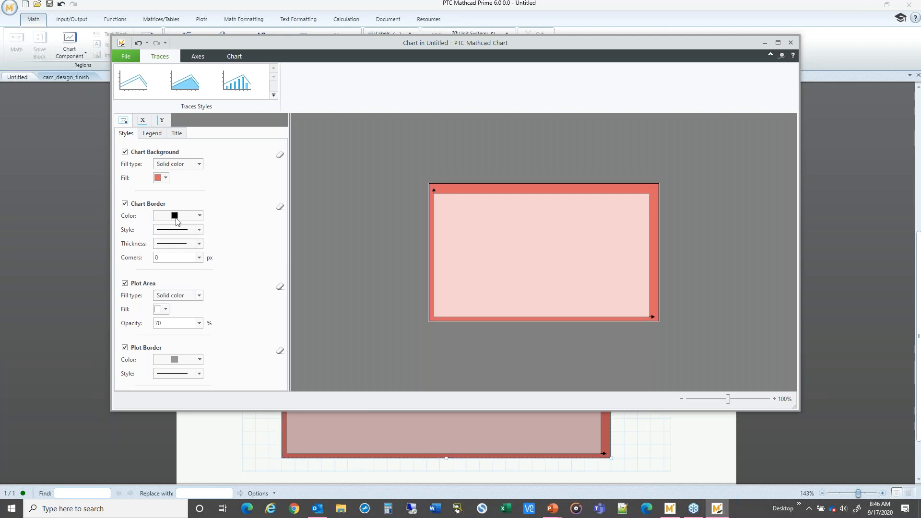
Step: Try chart border corner radii of 3, 10 and 30 px, then reset the corners to 0
left_click(171, 258)
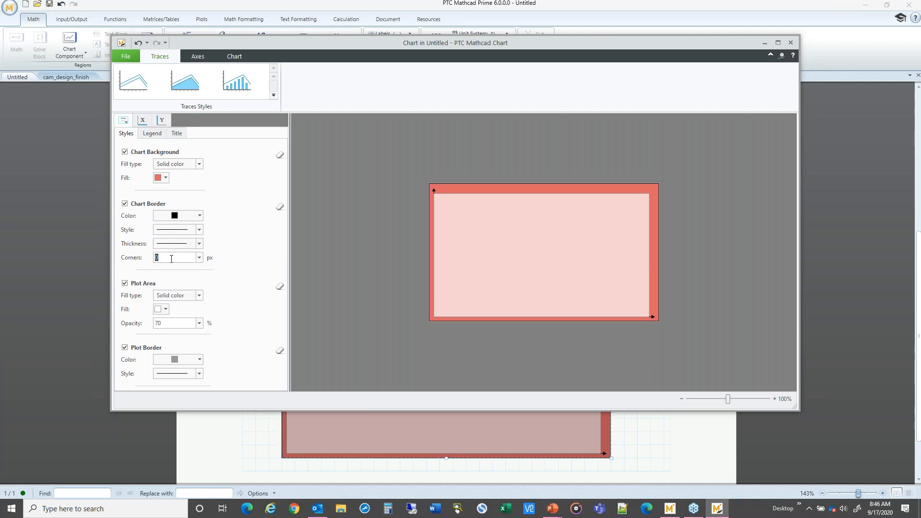
left_click(200, 257)
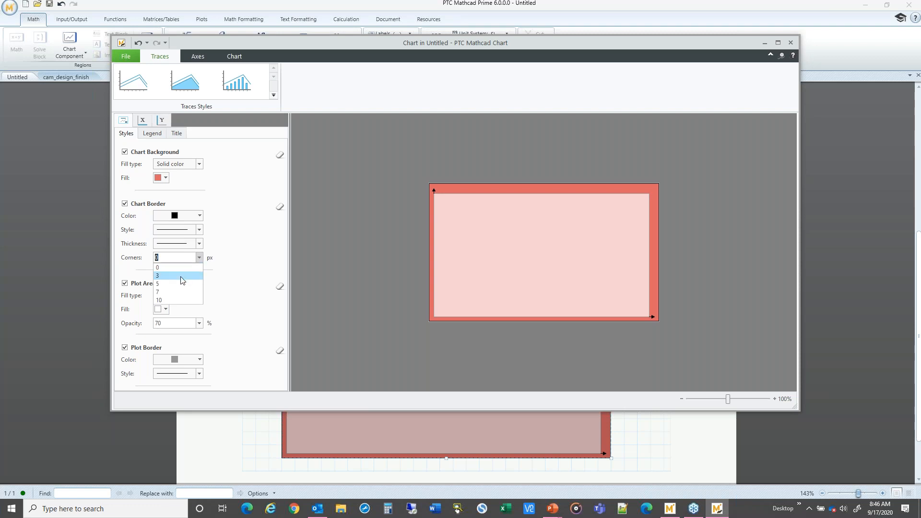
left_click(182, 276)
left_click(199, 258)
left_click(177, 301)
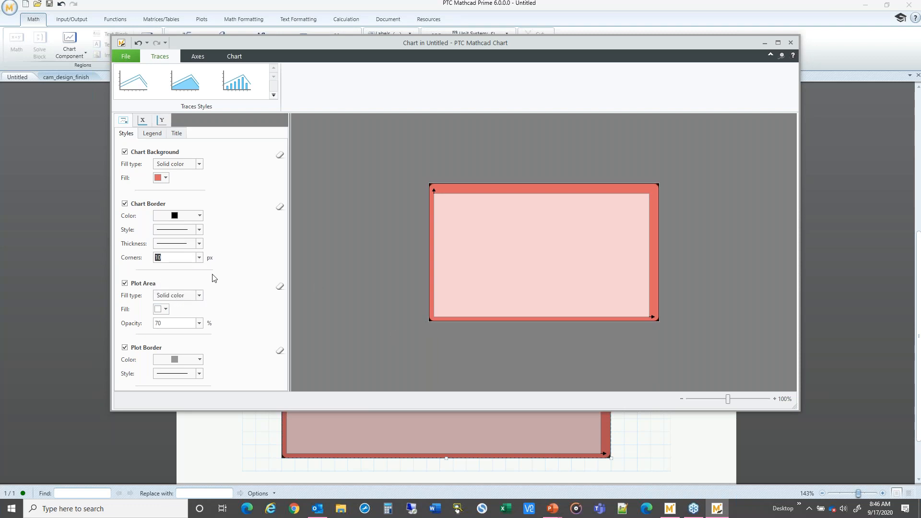
left_click(199, 258)
left_click(187, 259)
key("Return")
left_click(199, 258)
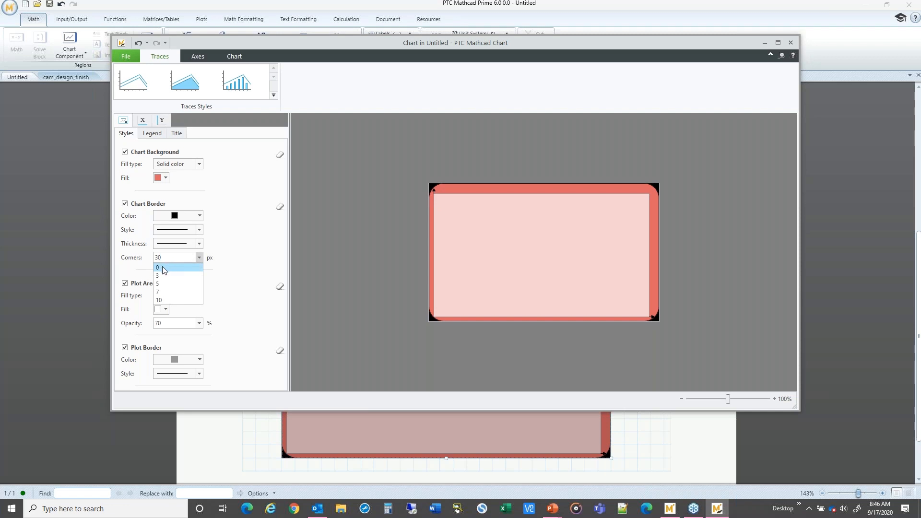
left_click(162, 268)
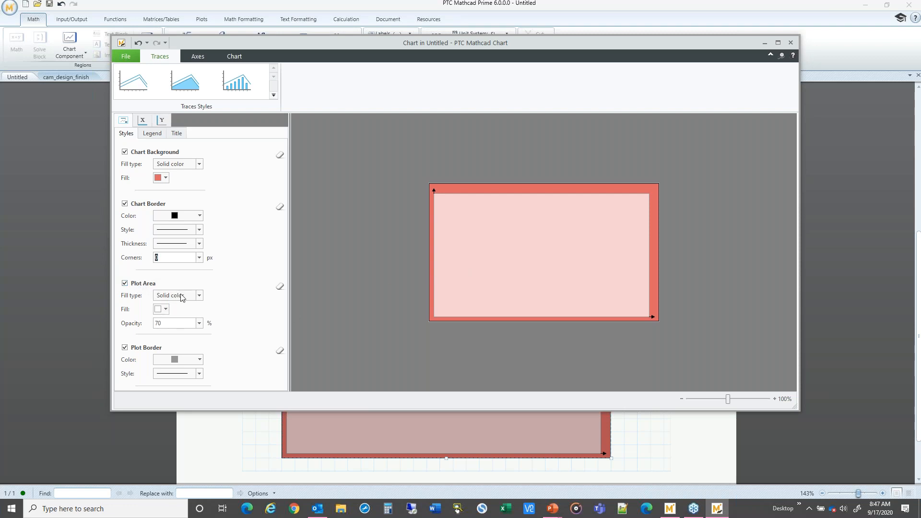
Step: Set the chart's plot area fill to white with 100% opacity
left_click(166, 310)
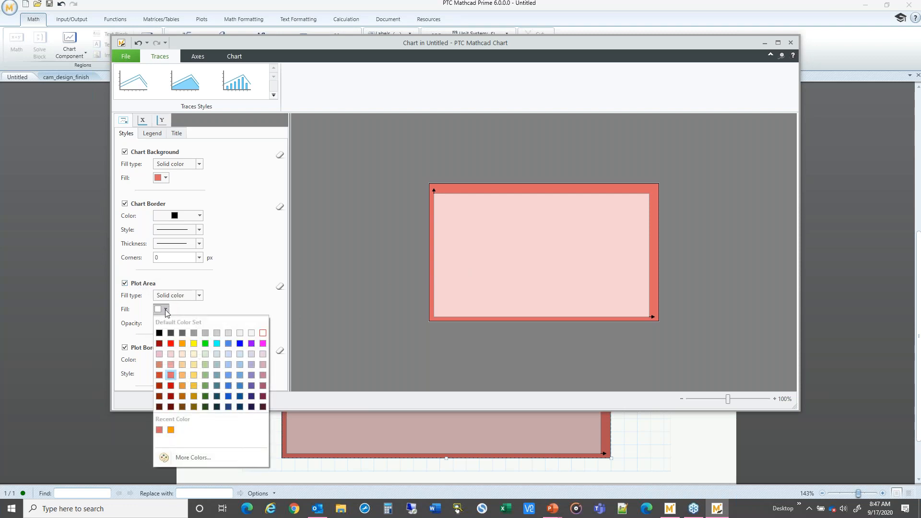
left_click(165, 310)
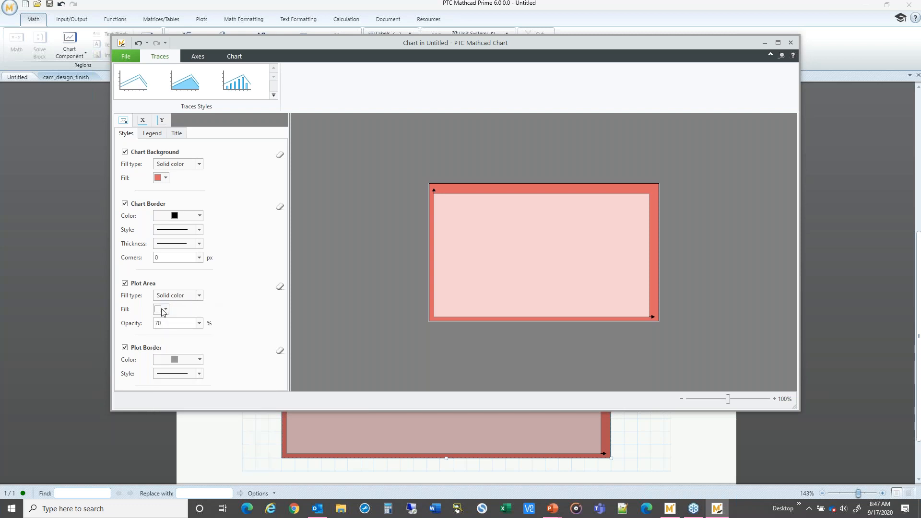
left_click(162, 309)
left_click(263, 333)
key("Return")
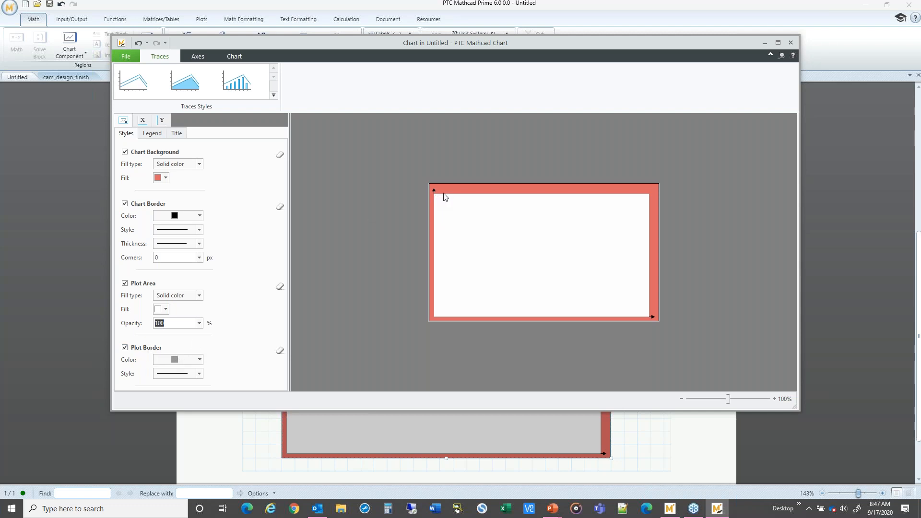
Step: Set the plot border to a dark grey colour with a solid line style
left_click(177, 360)
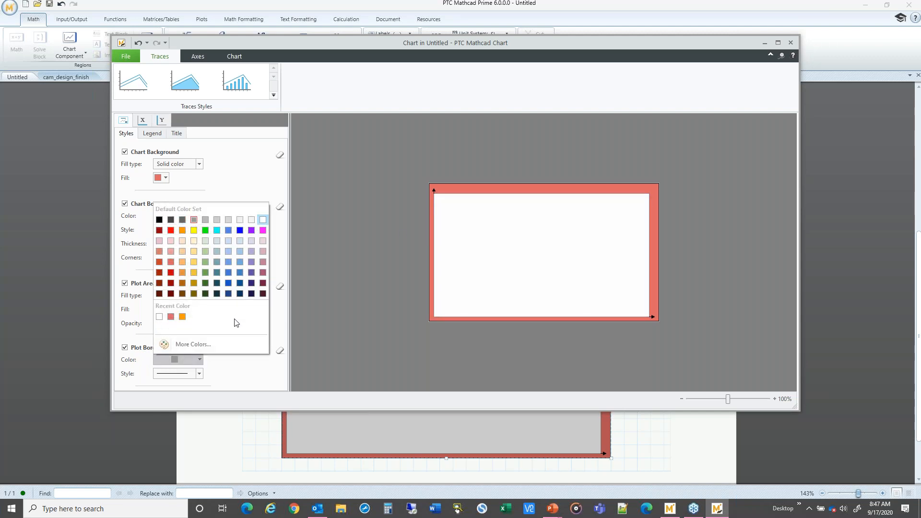
left_click(183, 220)
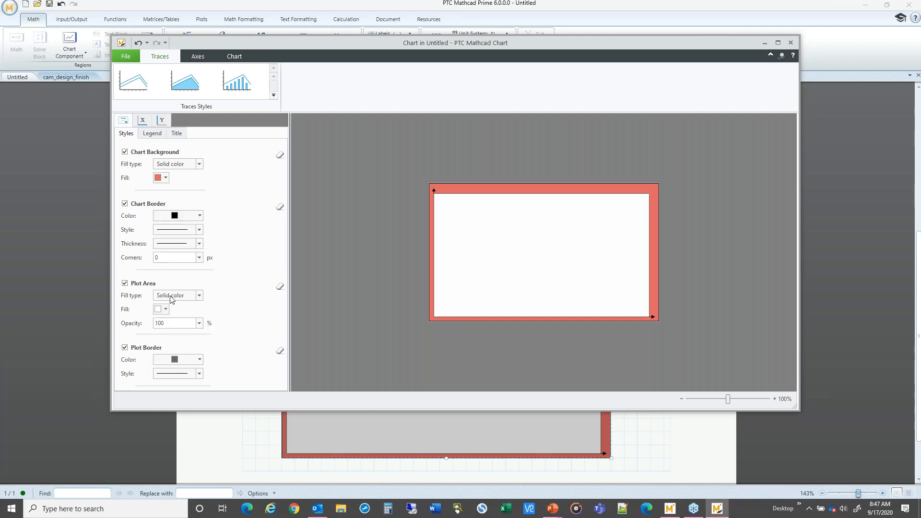
left_click(174, 374)
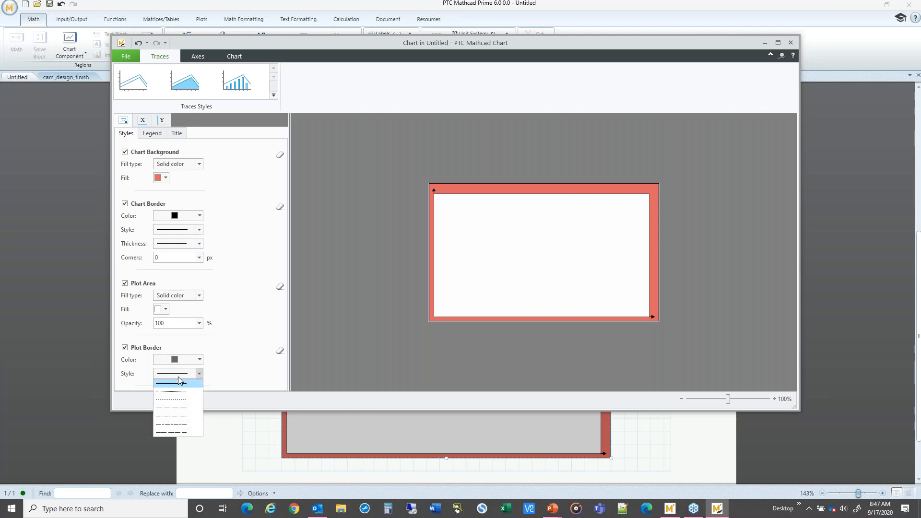
left_click(178, 382)
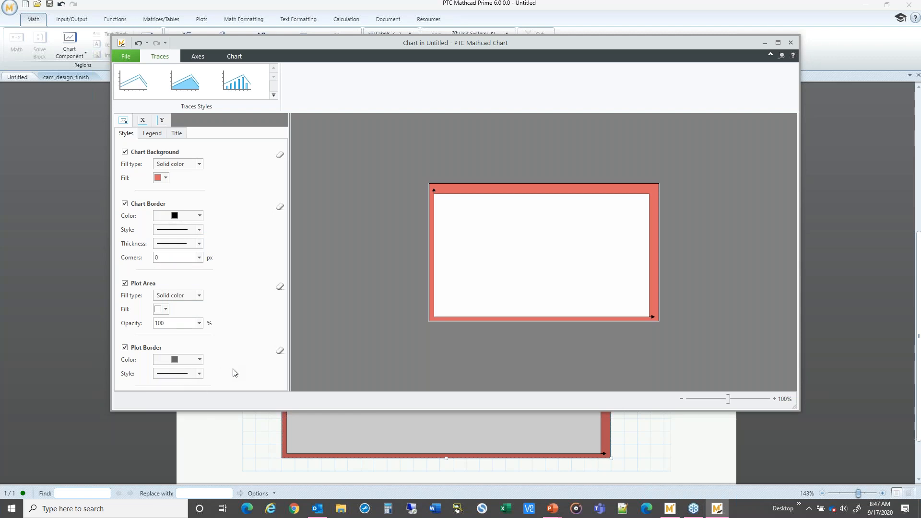
Step: Review the legend and title options for the chart, then close the chart editor
left_click(148, 137)
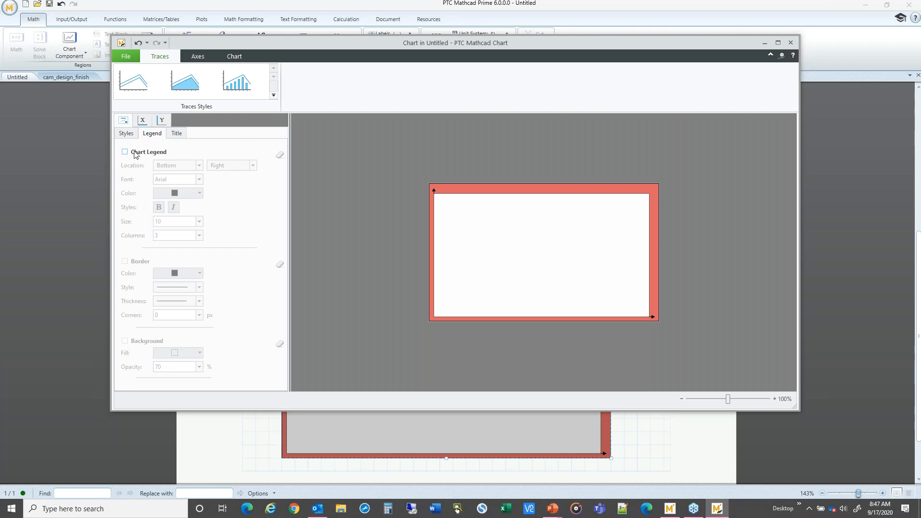
left_click(178, 135)
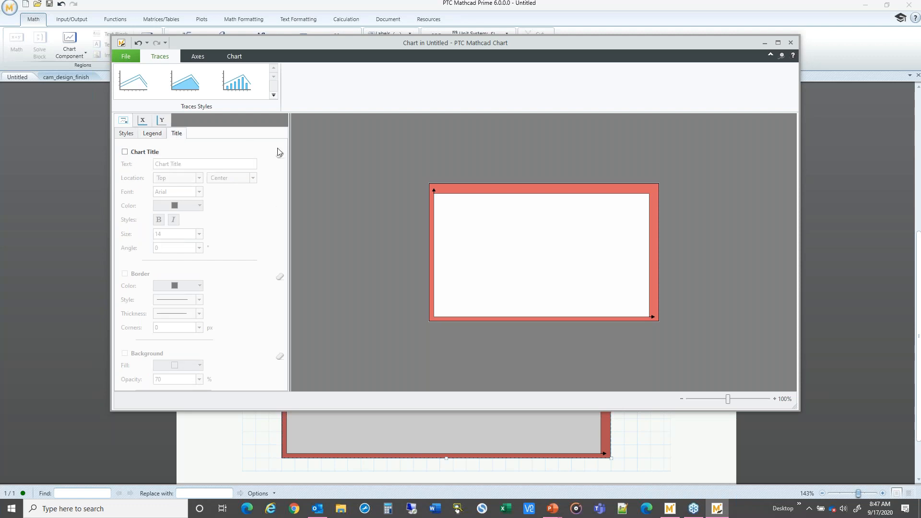
left_click(125, 136)
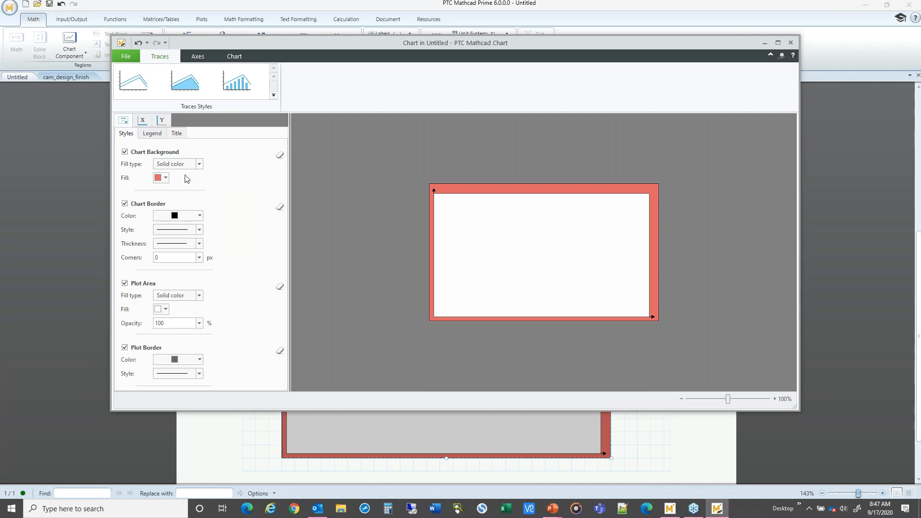
left_click(791, 43)
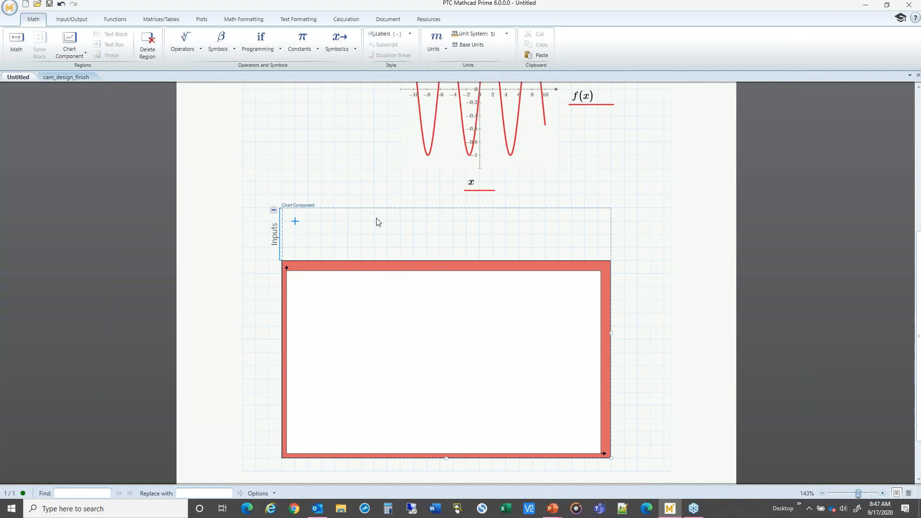
Step: Insert an X-axis expression into the chart component's inputs and define it as x
right_click(298, 221)
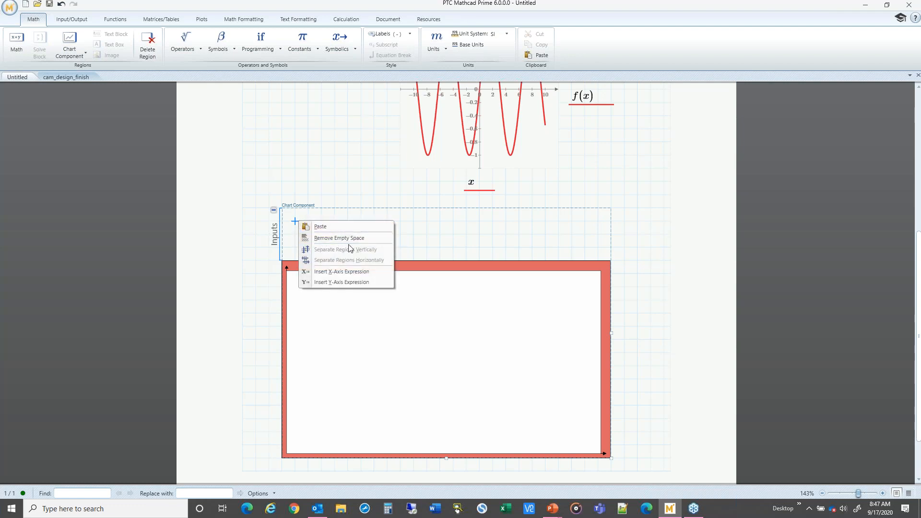
left_click(351, 270)
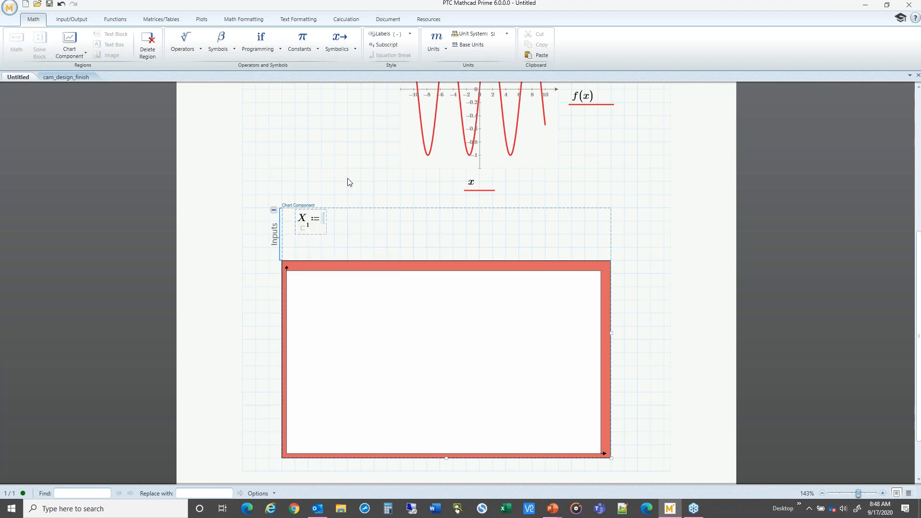
type("x")
left_click(388, 222)
Step: Insert a Y-axis expression into the chart inputs and define it as sin(x)/x
right_click(388, 225)
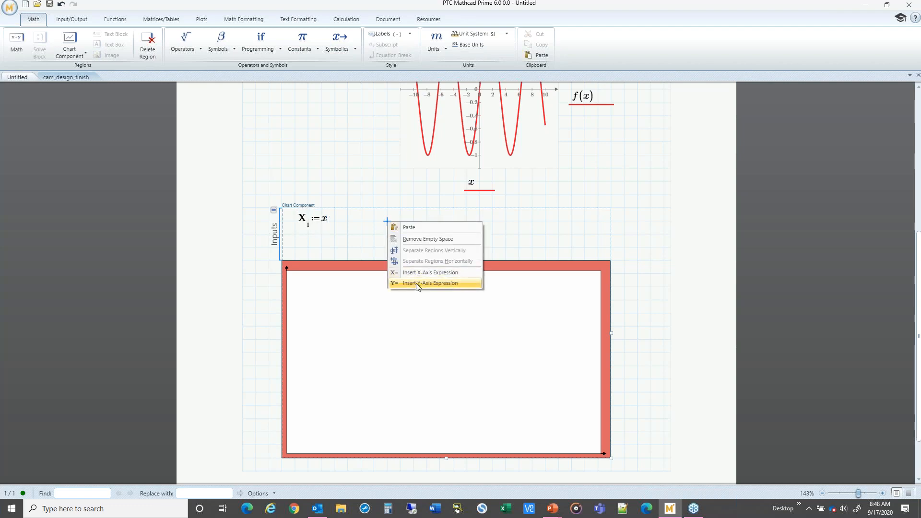
left_click(418, 284)
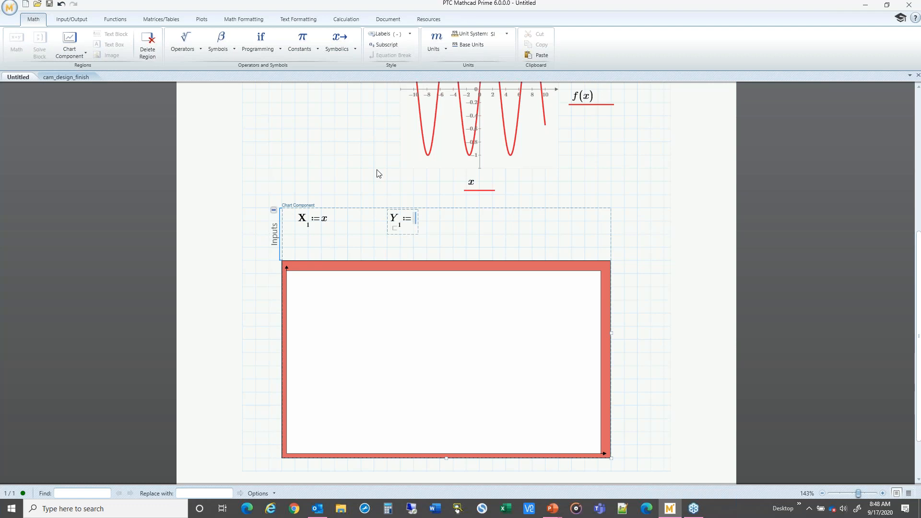
type("sin(x)")
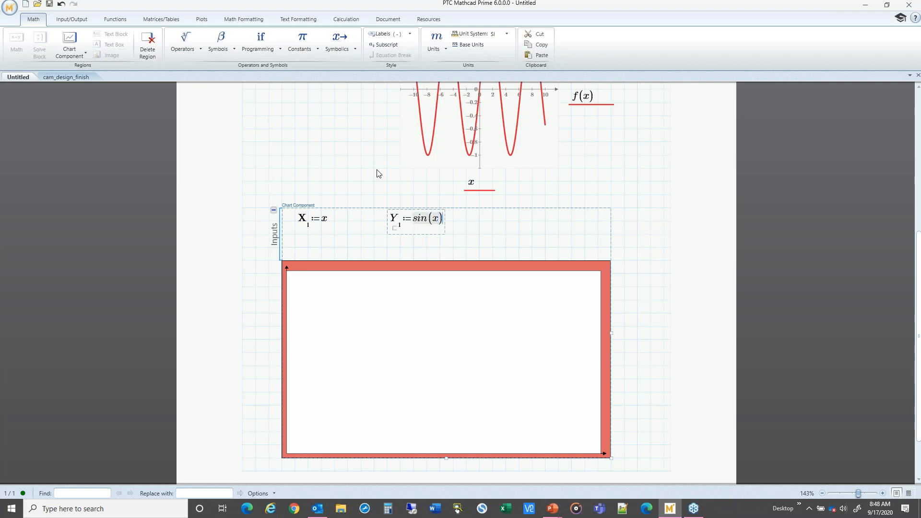
type("/x")
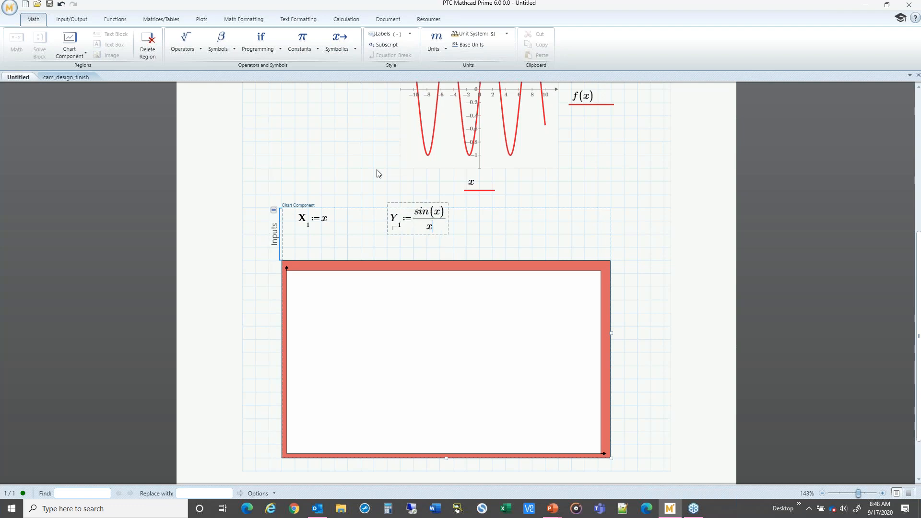
left_click(654, 257)
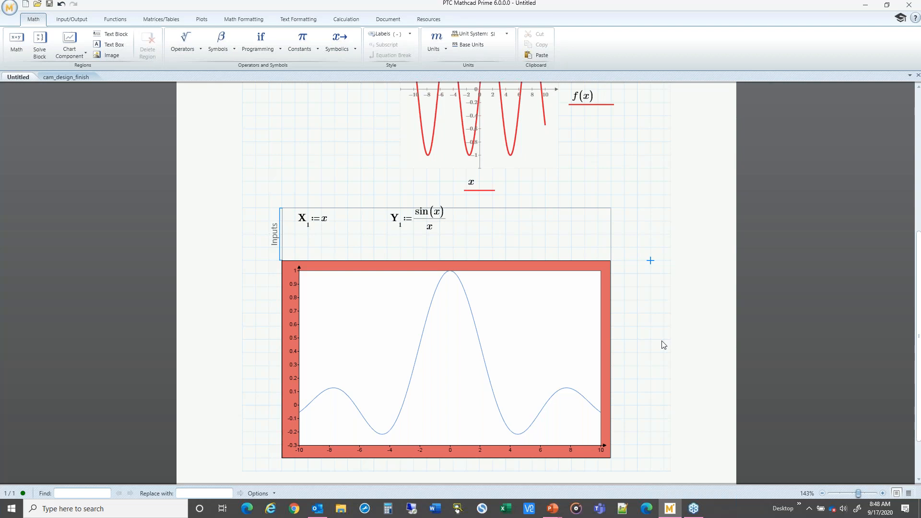
Step: Reopen the chart in the chart editor and move the editor window lower on screen
left_click(449, 350)
double_click(447, 346)
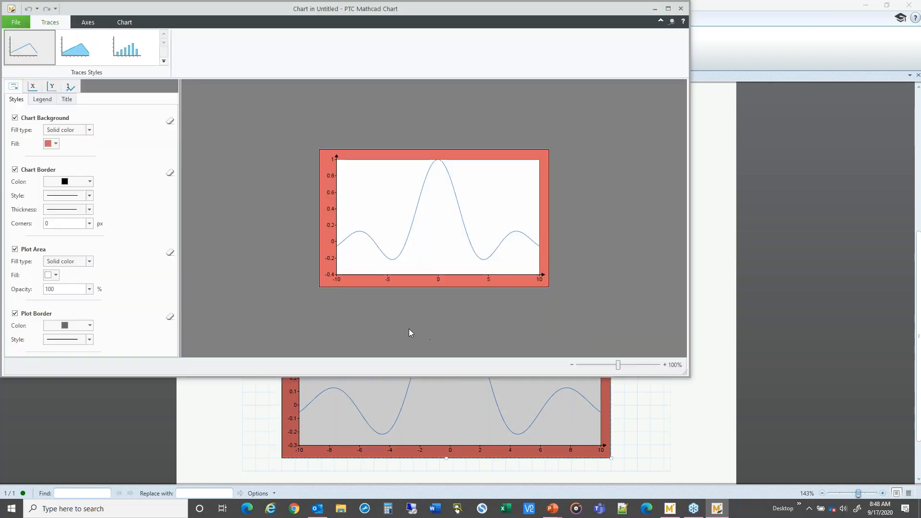
left_click_drag(295, 7, 349, 90)
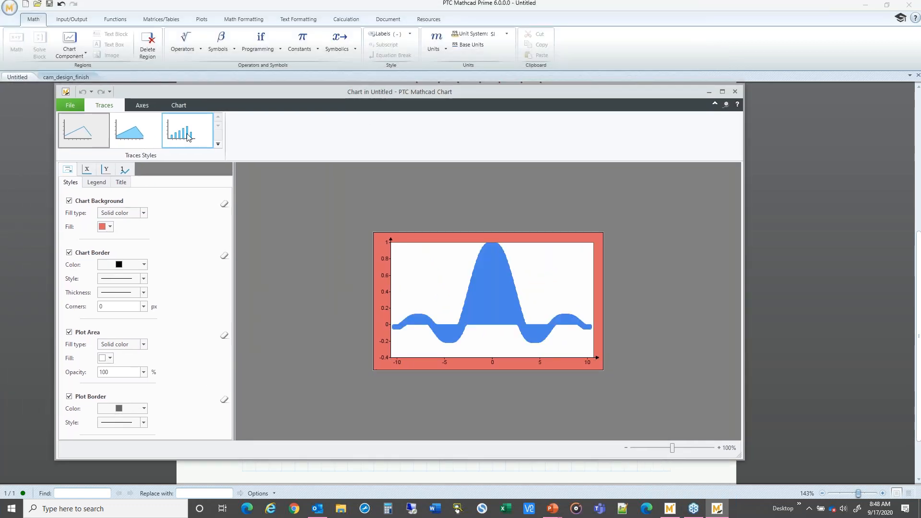
Step: Set the trace 1 line thickness to a heavier weight
left_click(125, 171)
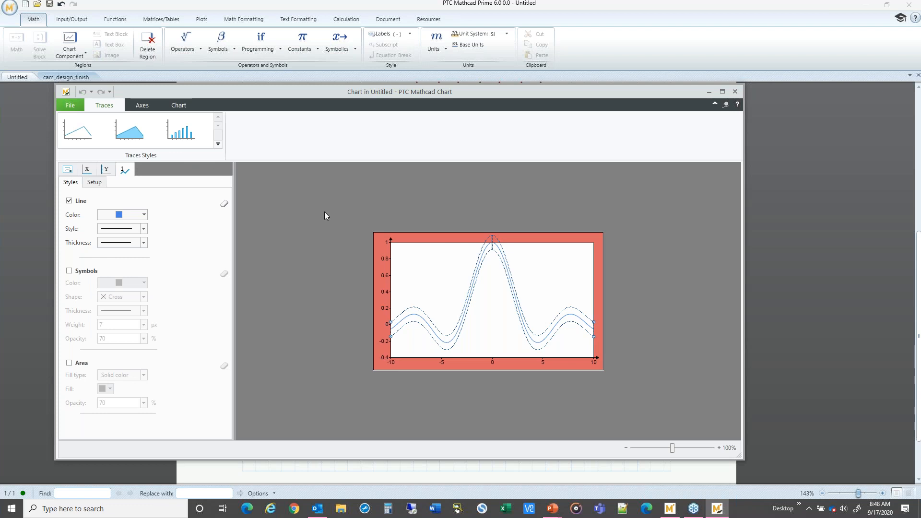
left_click(68, 170)
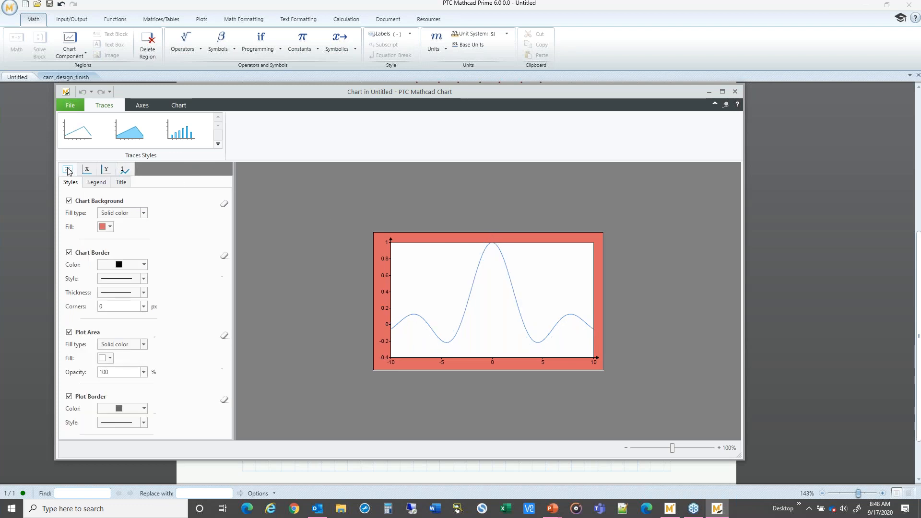
left_click(124, 171)
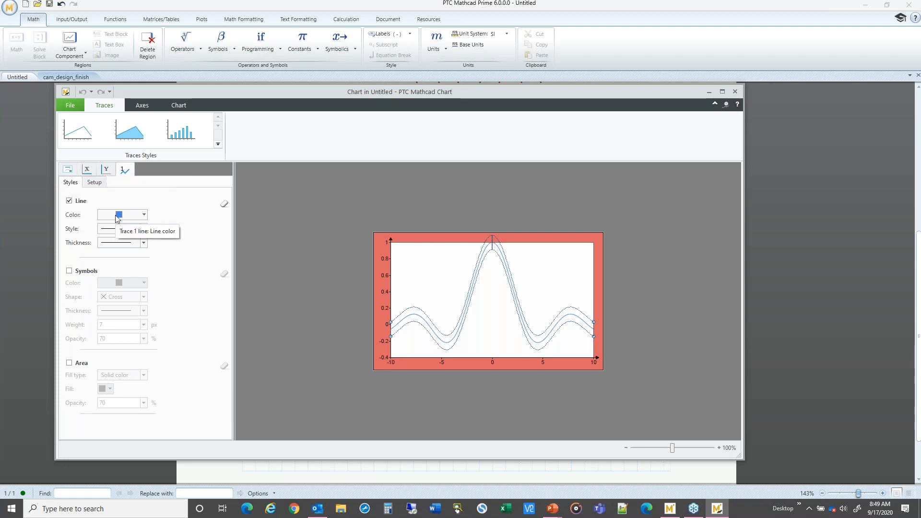
left_click(116, 243)
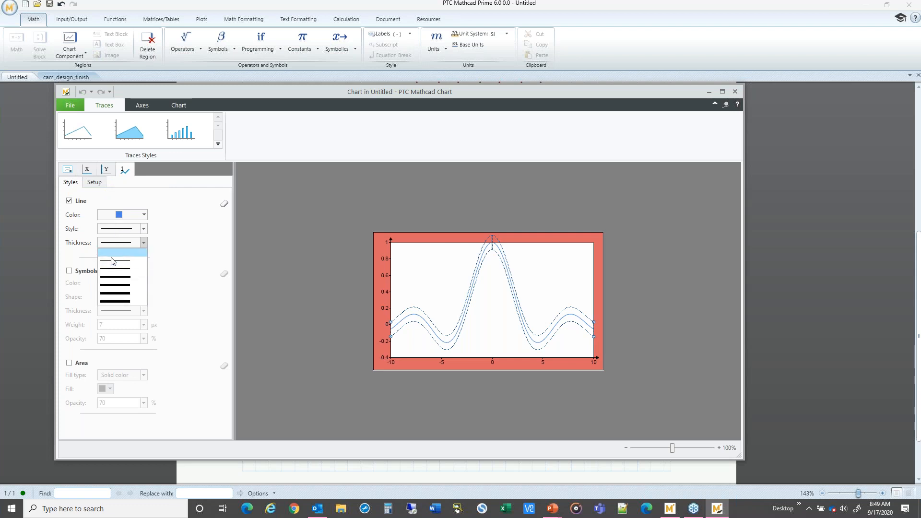
left_click(115, 269)
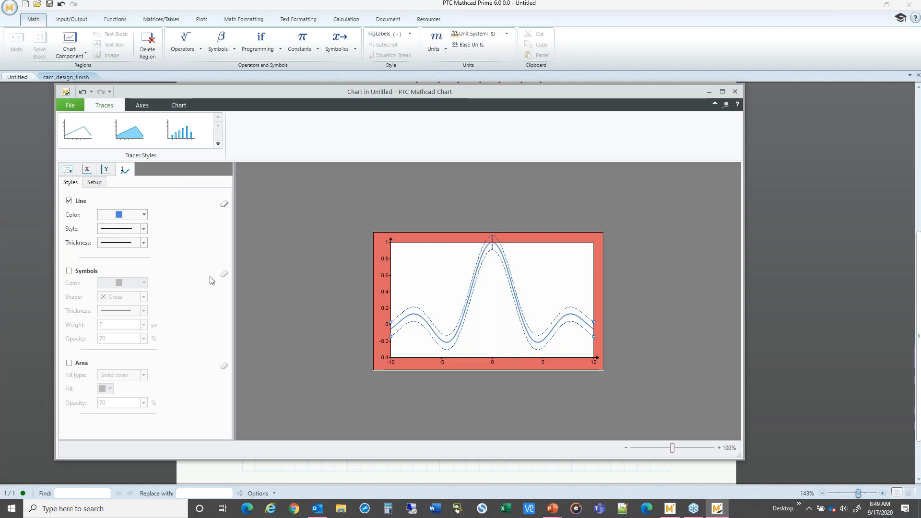
Step: Inspect the X-axis and Y-axis style options, toggling the Y-axis display off and back on
left_click(106, 171)
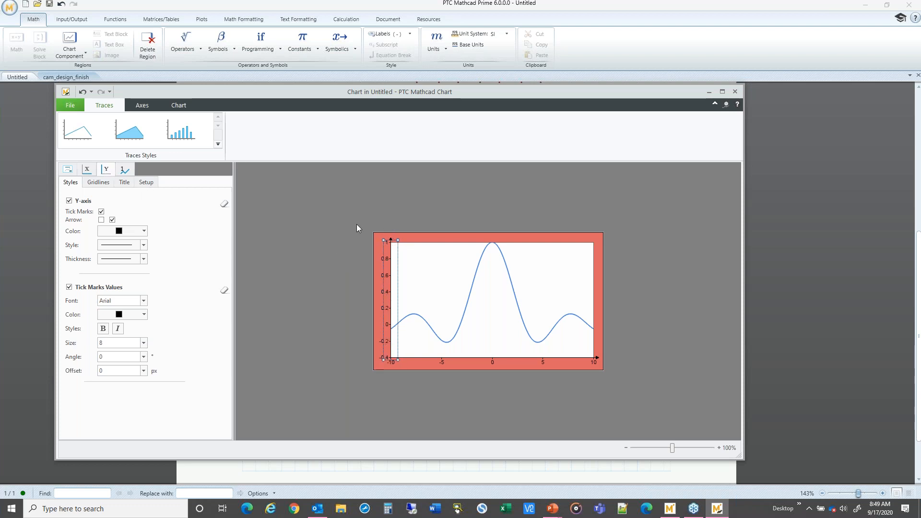
left_click(88, 170)
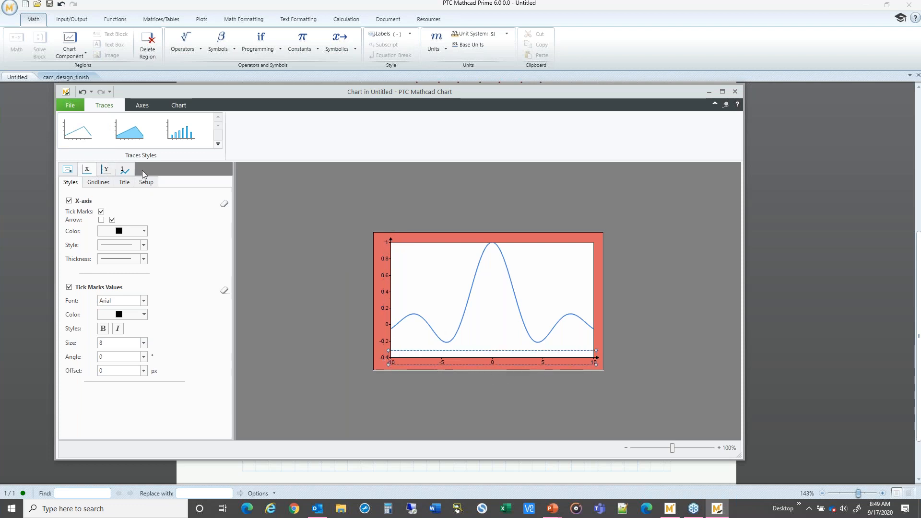
left_click(106, 171)
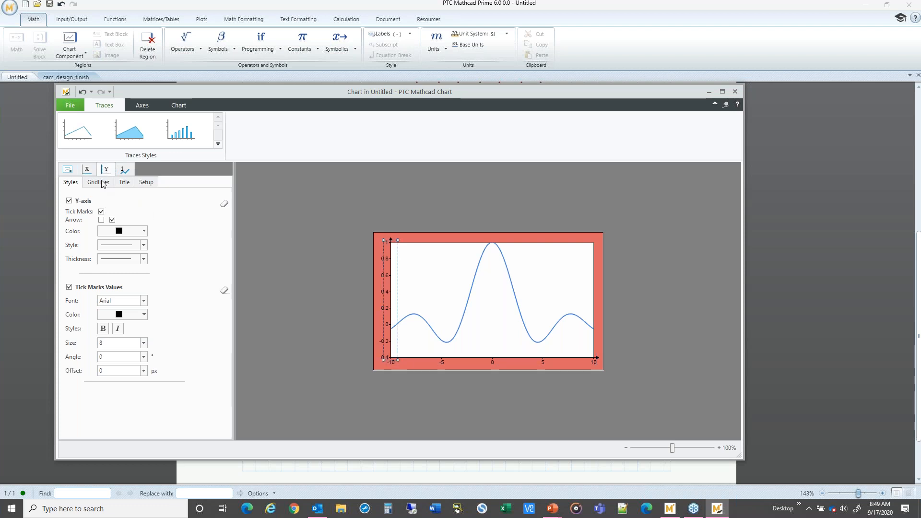
left_click(69, 202)
left_click(69, 201)
Step: Enable the Y-axis gridlines and inspect their colour and style choices
left_click(94, 183)
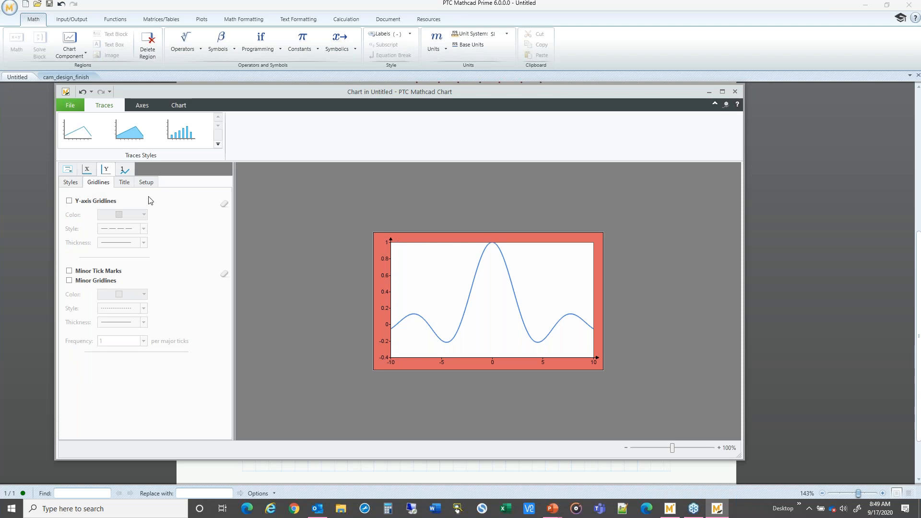
left_click(69, 201)
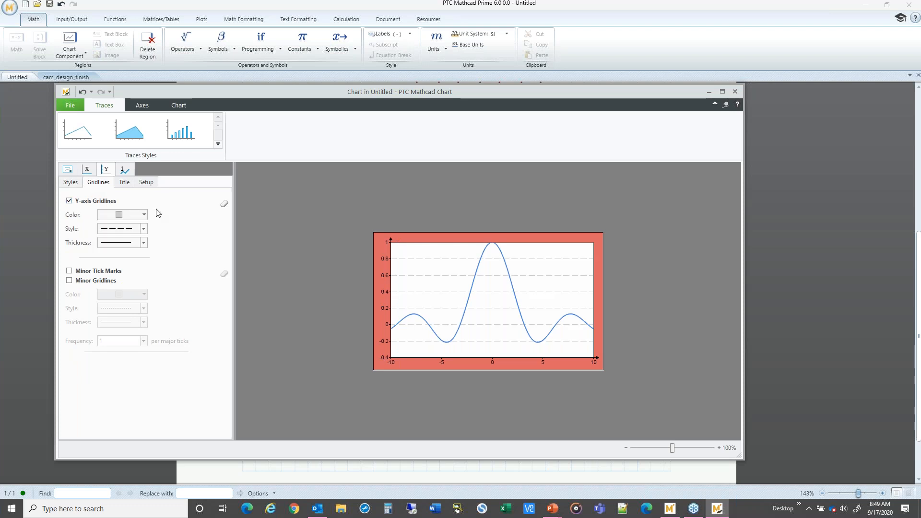
left_click(127, 217)
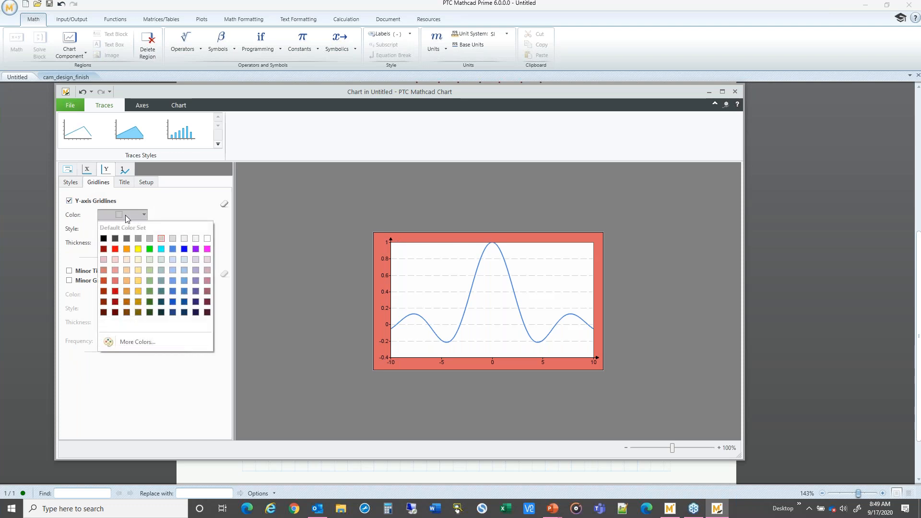
left_click(128, 218)
left_click(128, 232)
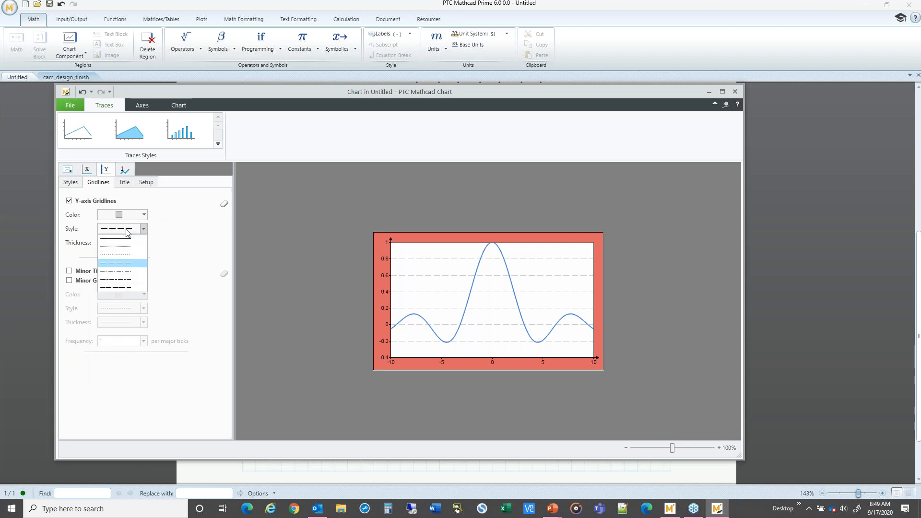
left_click(127, 233)
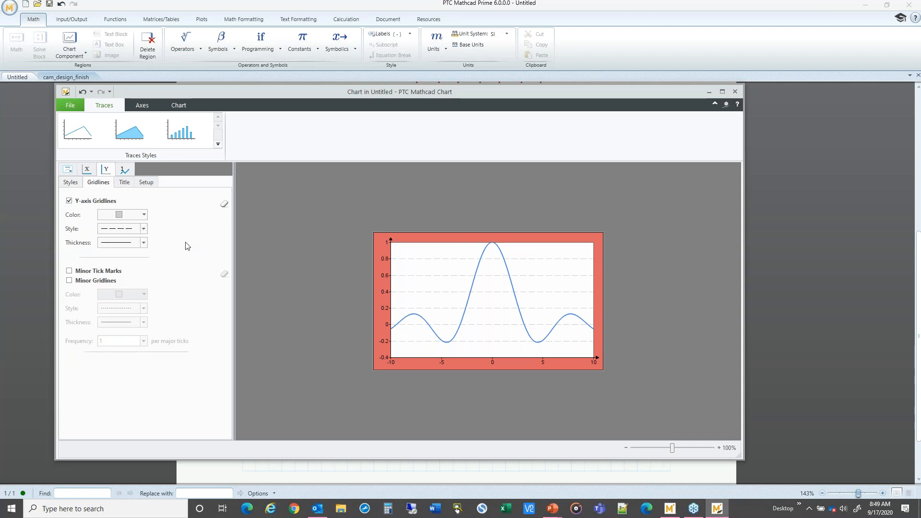
Step: Enable the Y-axis title on the chart
left_click(125, 183)
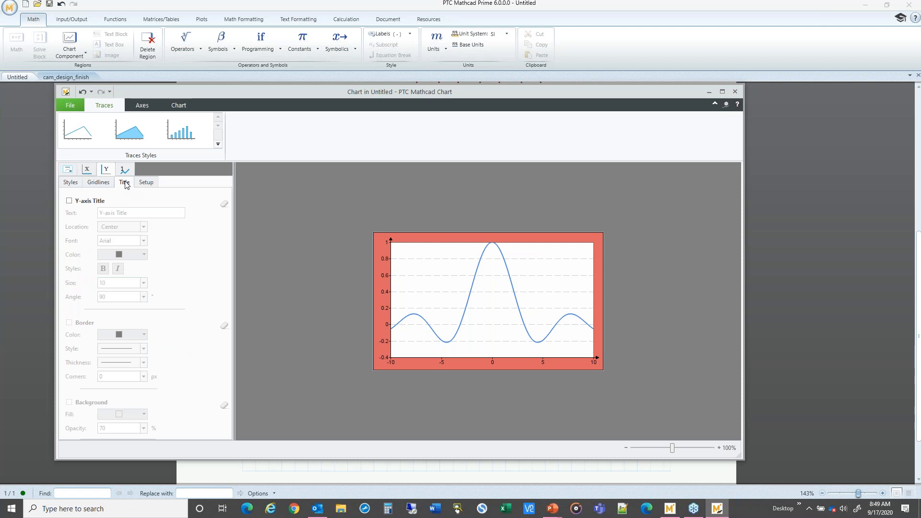
left_click(70, 202)
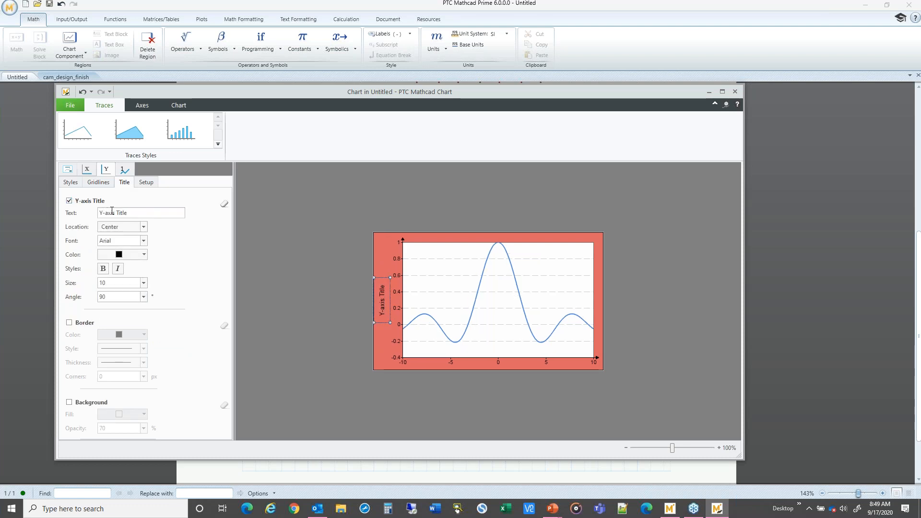
Step: Turn off the Y-axis title and review the Y-axis range and scaling setup options
left_click(70, 201)
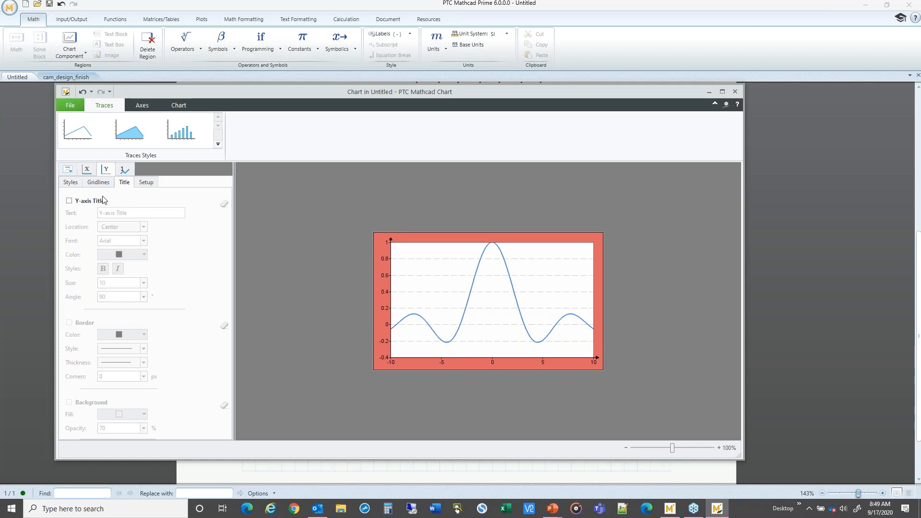
left_click(146, 184)
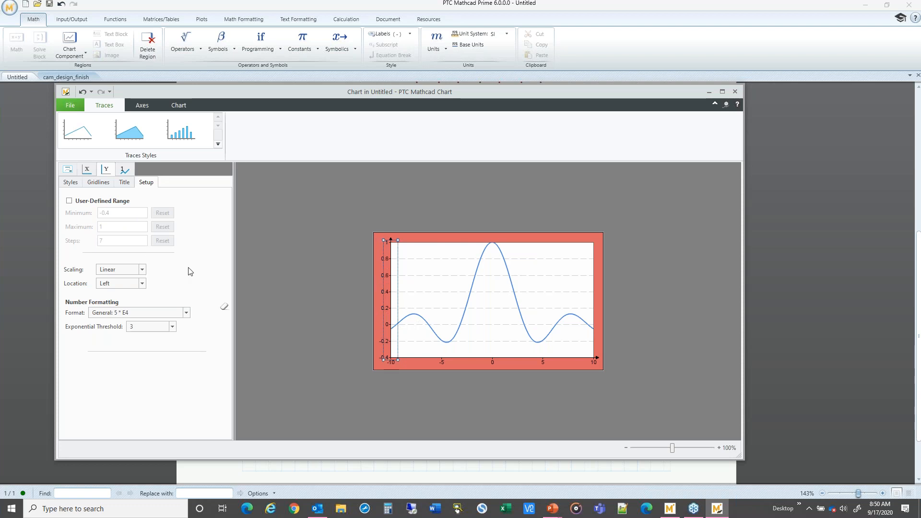
Step: Make the X-axis tick mark values bold with a size of 10
left_click(88, 170)
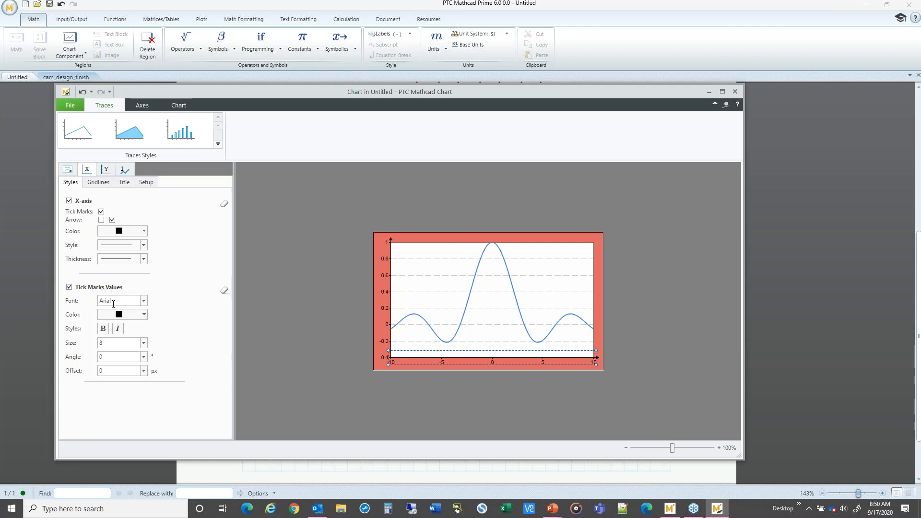
left_click(106, 330)
left_click(144, 343)
left_click(117, 374)
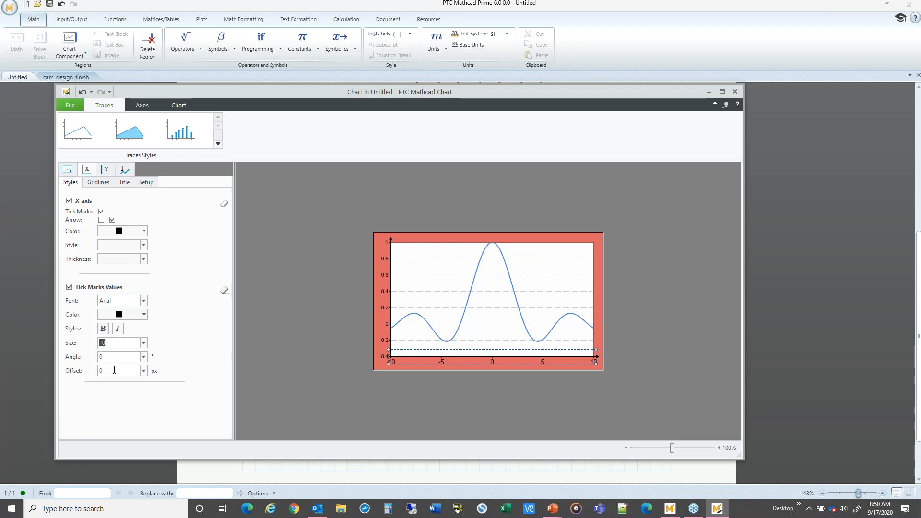
Step: Set the X-axis tick mark values angle to 45 degrees
left_click(127, 357)
left_click(143, 357)
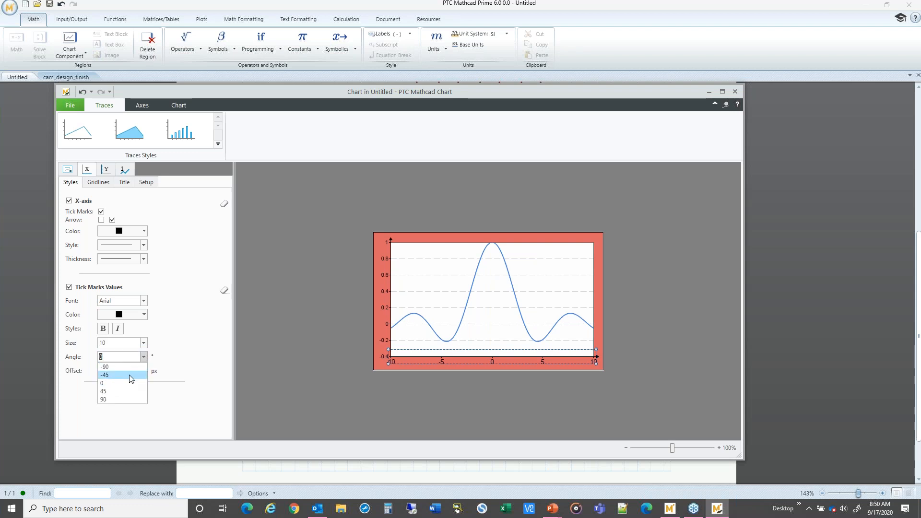
left_click(129, 376)
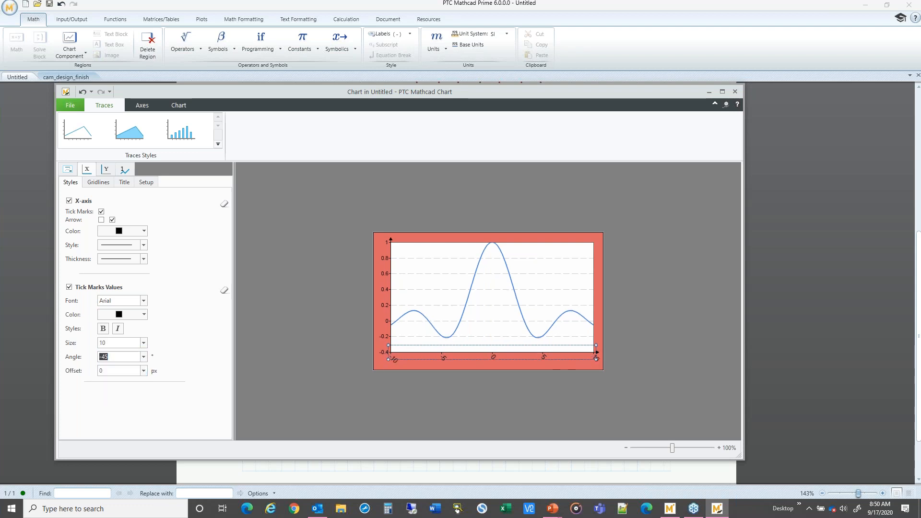
left_click(144, 356)
left_click(123, 391)
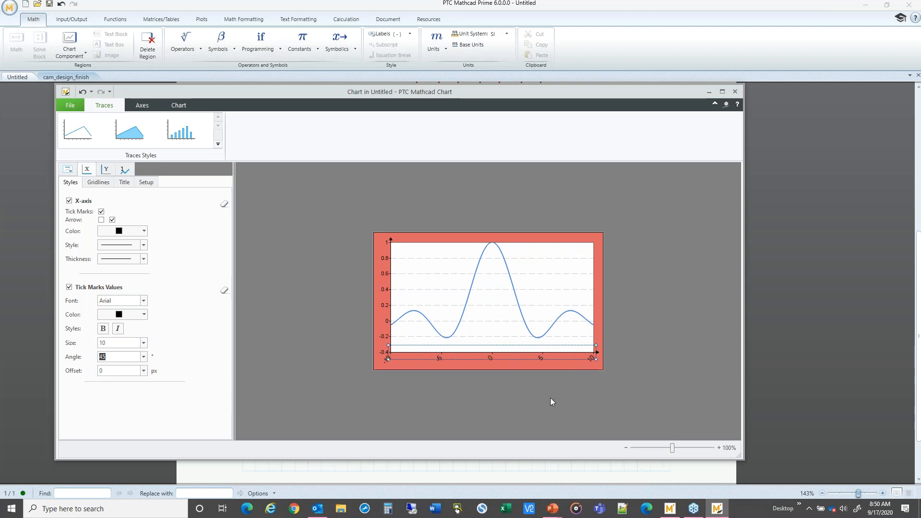
Step: Enable the X-axis gridlines and glance at the X-axis title options
left_click(98, 182)
left_click(69, 202)
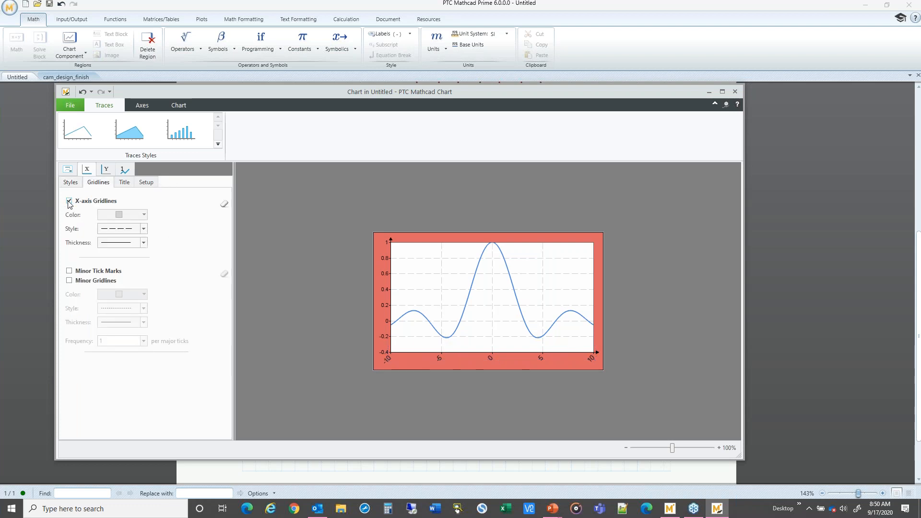
left_click(126, 182)
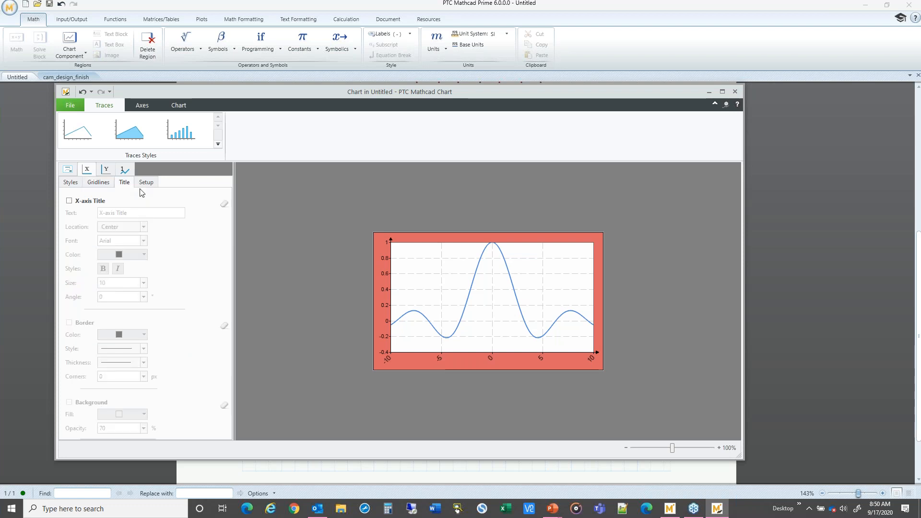
Step: Enable the chart legend
left_click(68, 170)
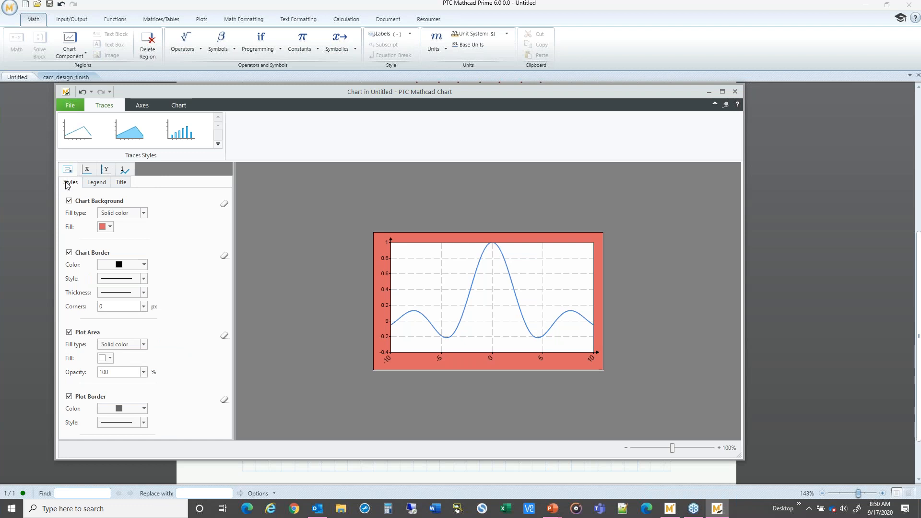
left_click(97, 182)
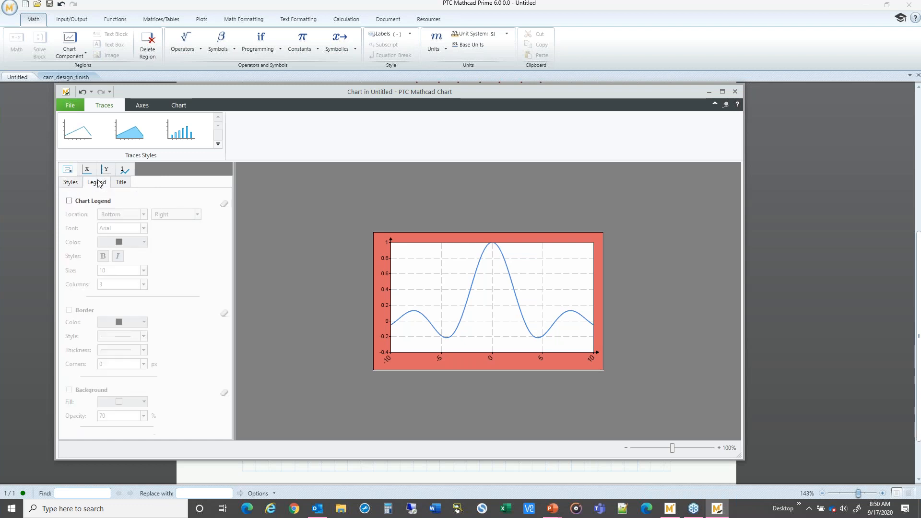
left_click(70, 201)
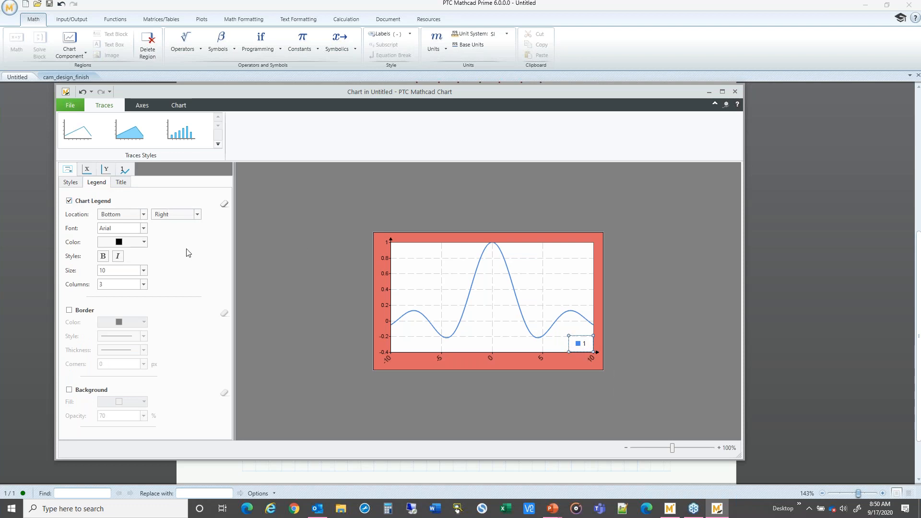
Step: Set the legend's horizontal position to Right-Outside
left_click(144, 215)
left_click(143, 217)
left_click(198, 215)
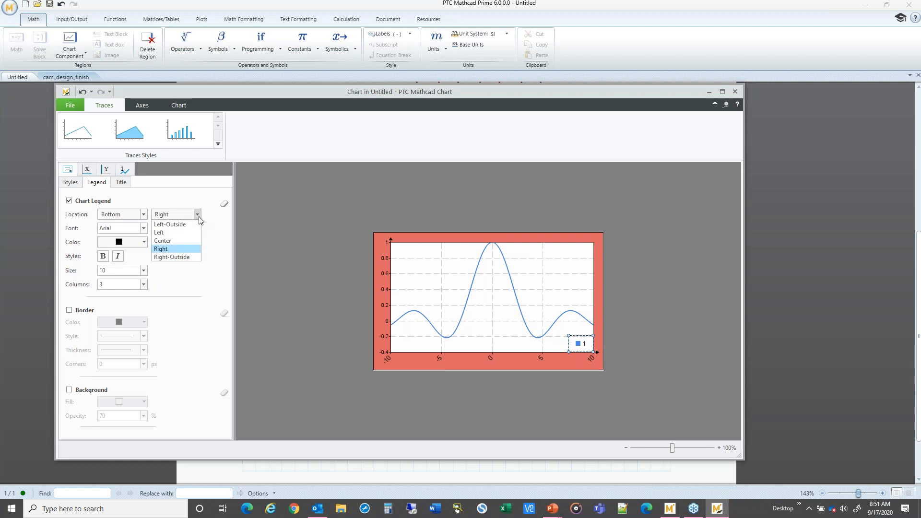
left_click(189, 258)
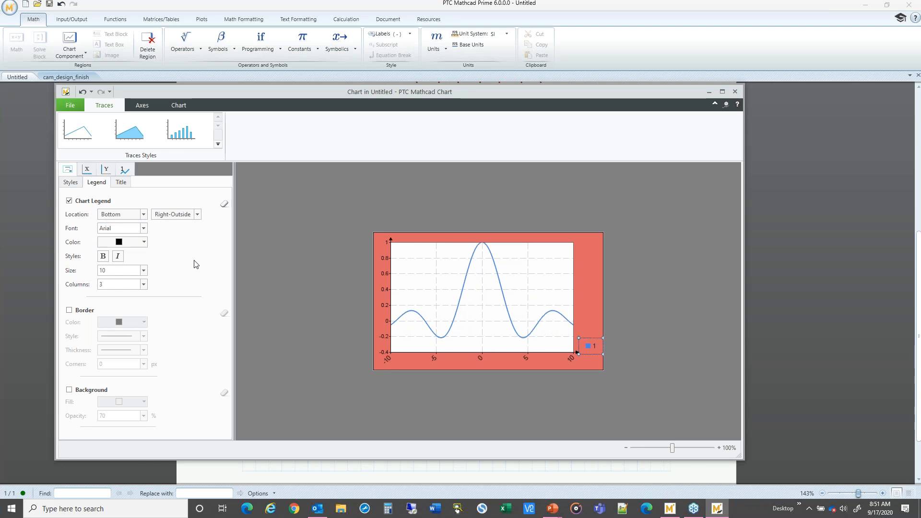
Step: Rename trace 1 as sin(x)/x in the trace setup
left_click(127, 185)
left_click(98, 183)
left_click(126, 170)
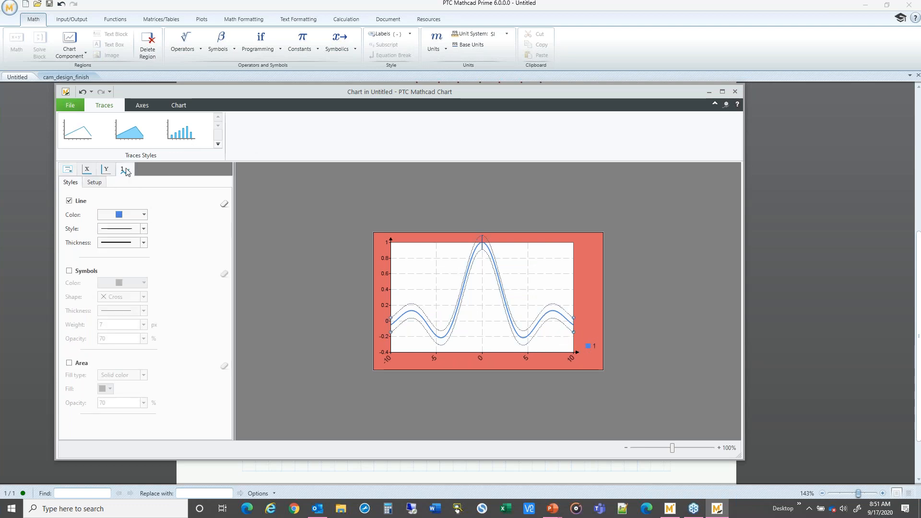
left_click(101, 184)
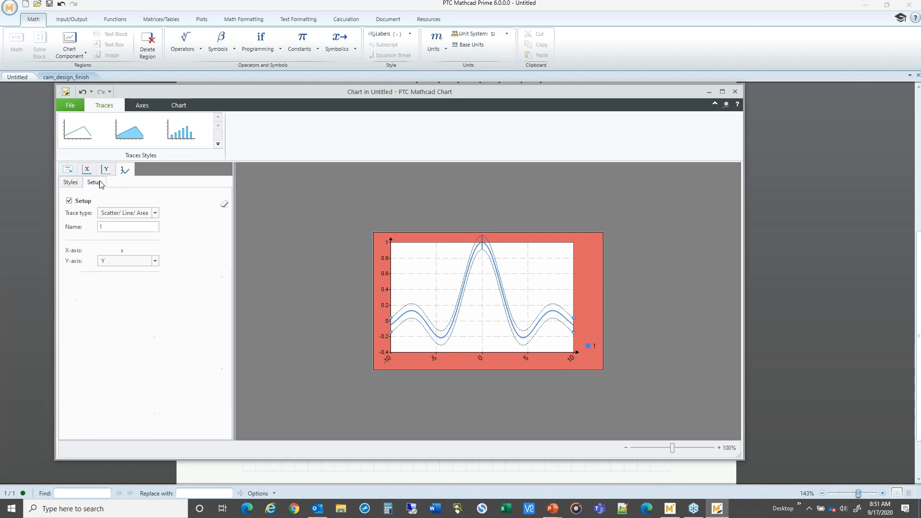
double_click(101, 226)
type("sin")
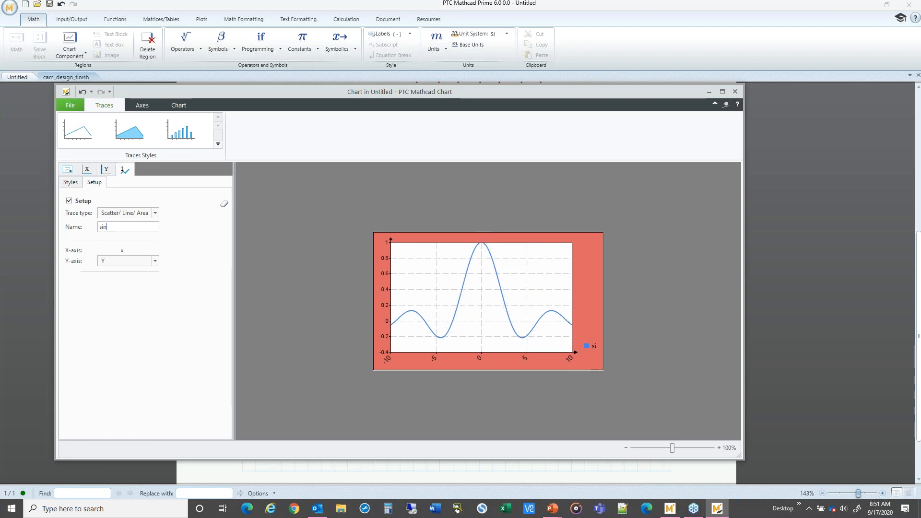
type("c function")
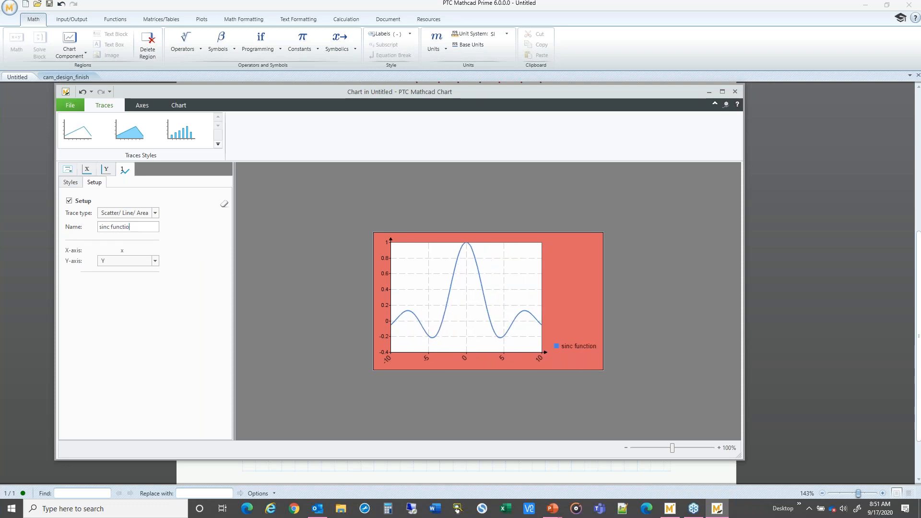
key("BackSpace")
key("BackSpace")
key("BackSpace")
key("BackSpace")
key("BackSpace")
key("BackSpace")
key("BackSpace")
key("BackSpace")
key("BackSpace")
key("BackSpace")
key("BackSpace")
key("BackSpace")
type("sin")
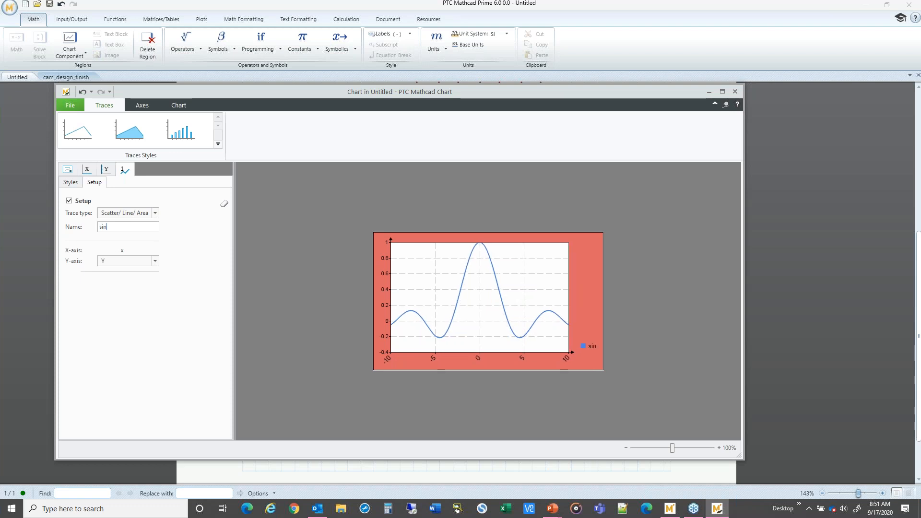
type("(x)/x")
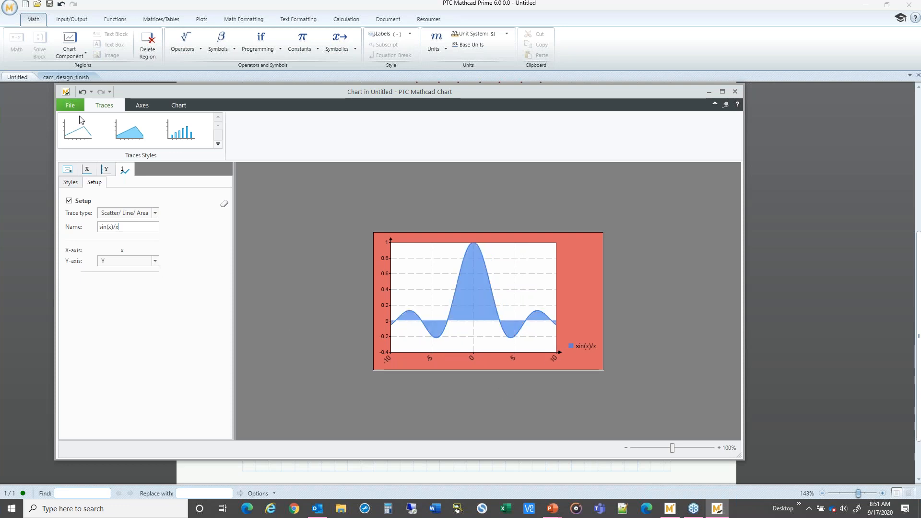
Step: Enable the chart title and set its text to Standard Response
left_click(67, 170)
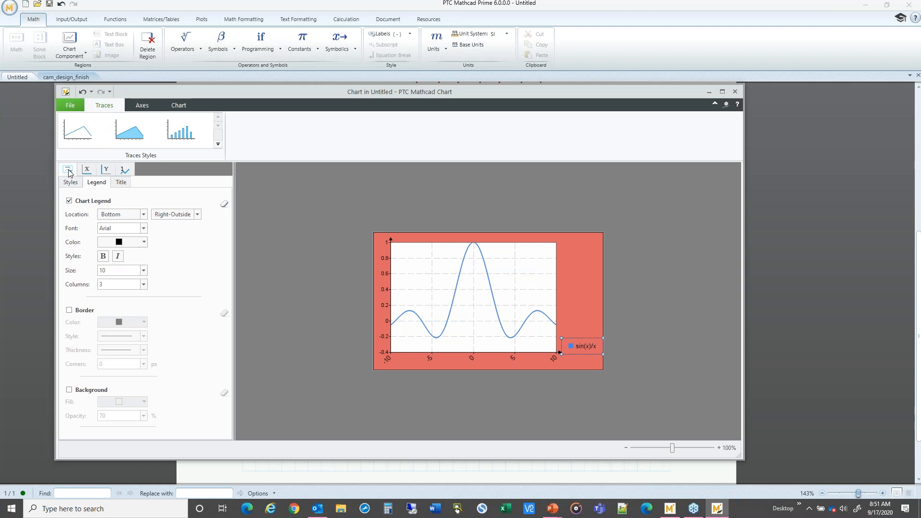
left_click(120, 183)
left_click(69, 200)
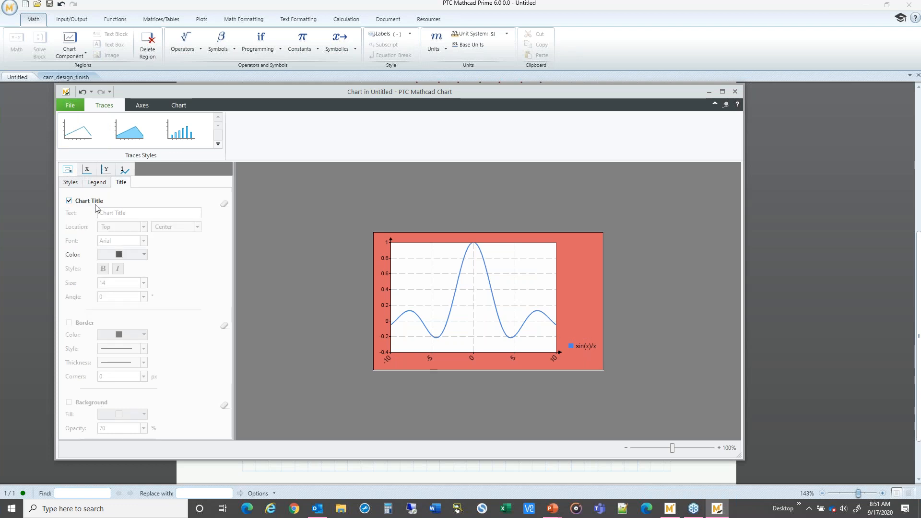
left_click_drag(126, 212, 99, 213)
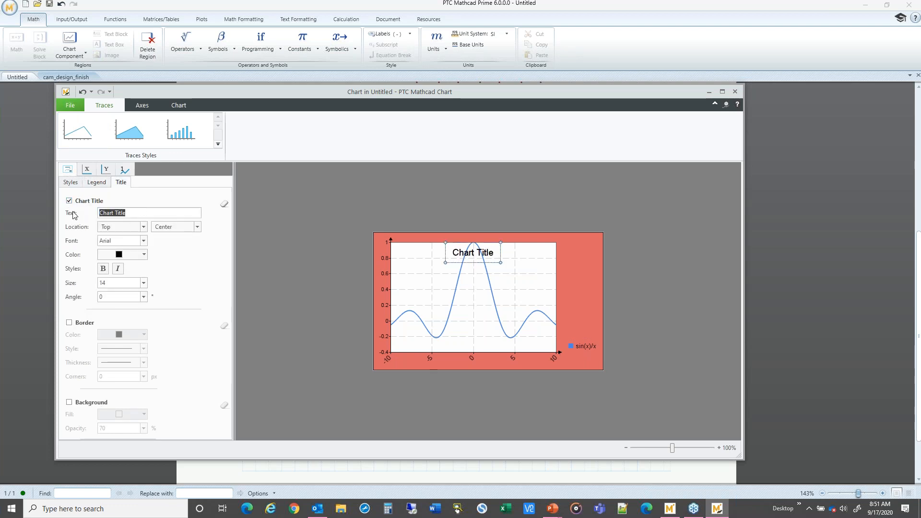
type("Standard")
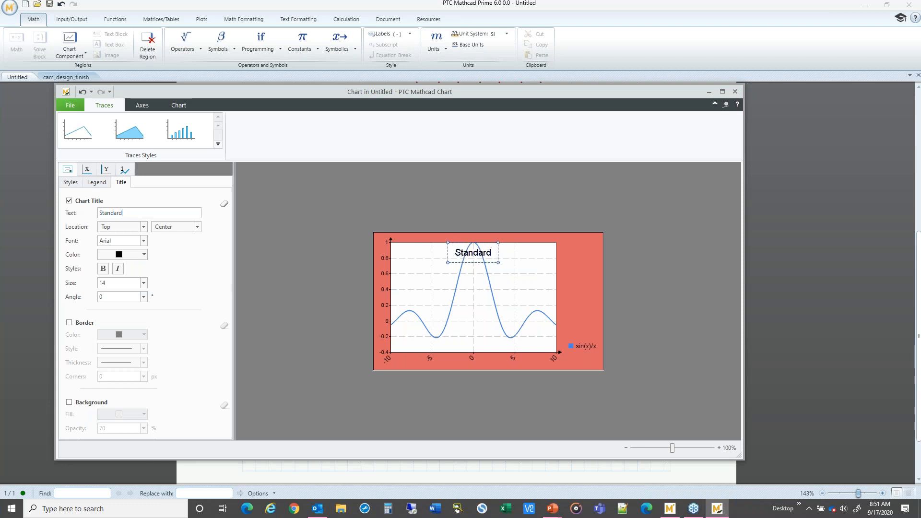
type(" Response")
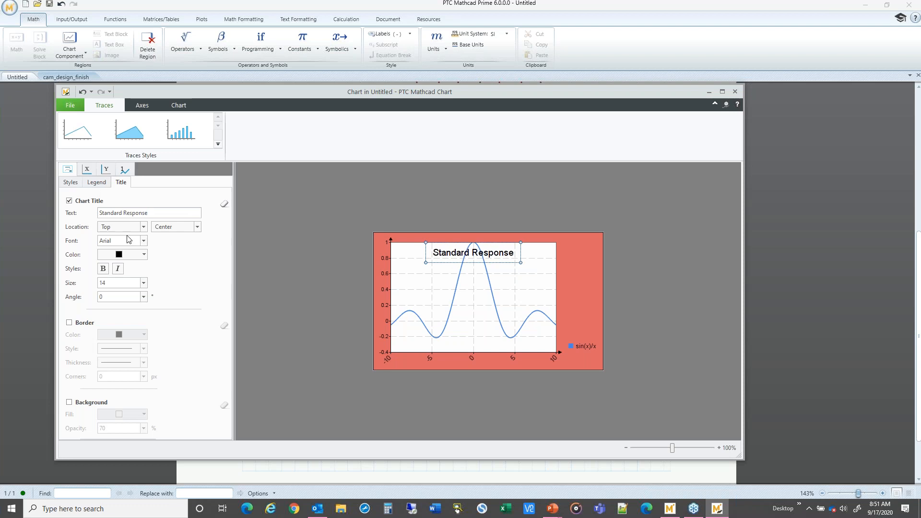
Step: Set the chart title location to Above
left_click(143, 227)
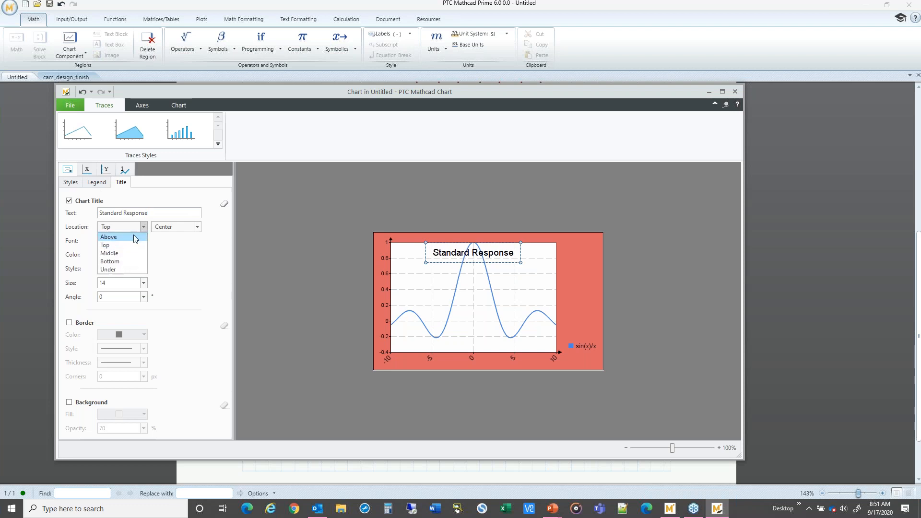
left_click(134, 234)
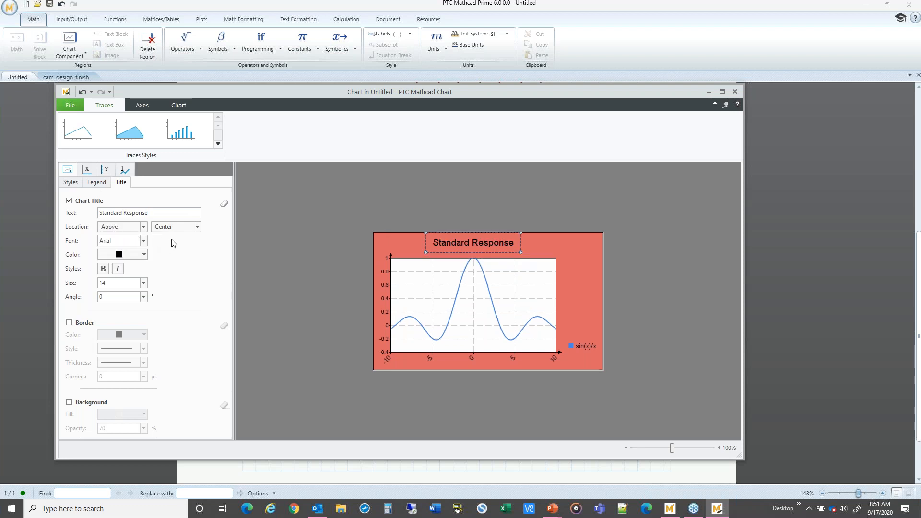
Step: Rename the trace as nominal data
left_click(125, 171)
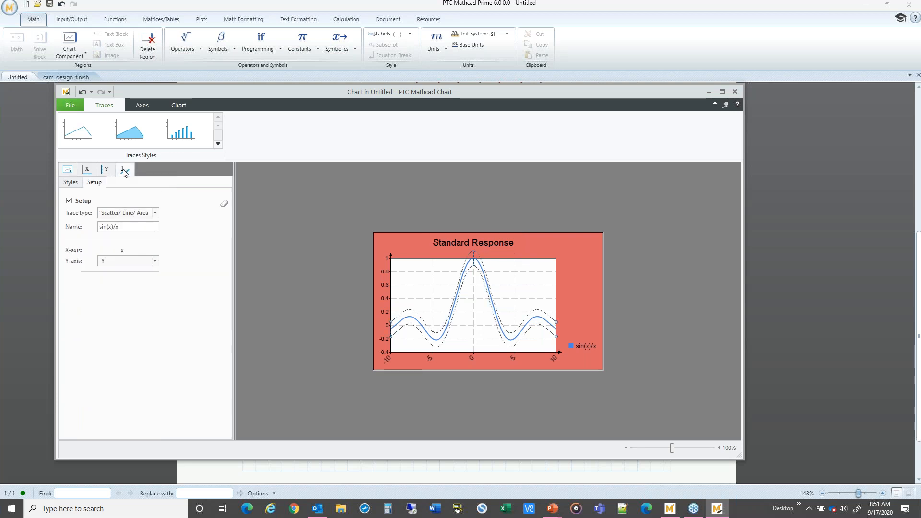
left_click_drag(126, 227, 98, 226)
type("nomil")
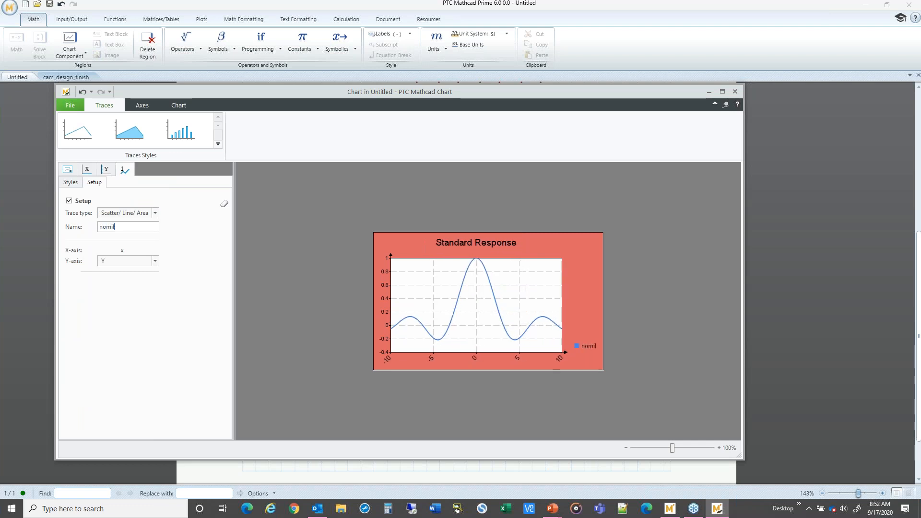
key("BackSpace")
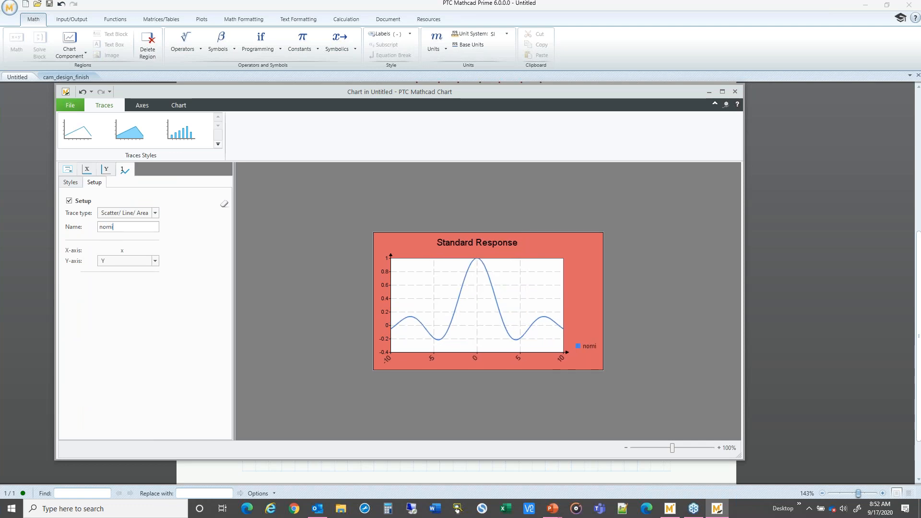
type("nal data")
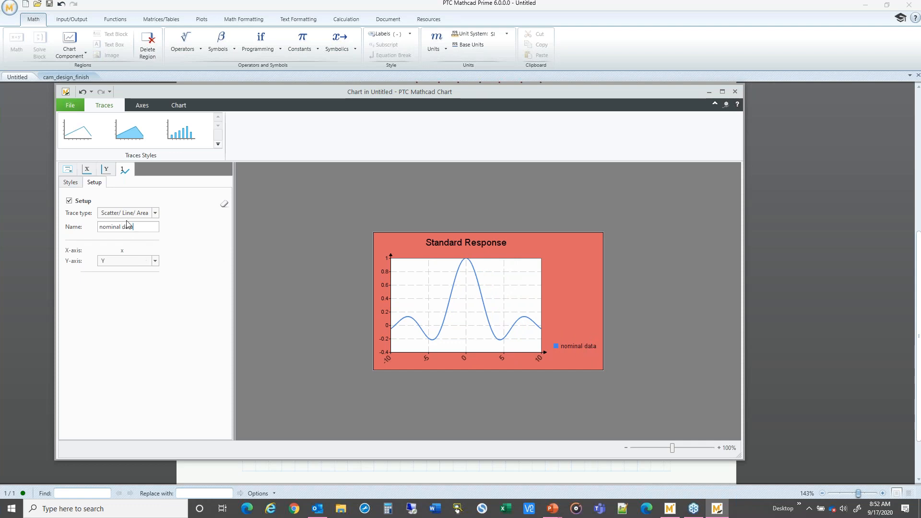
left_click(87, 170)
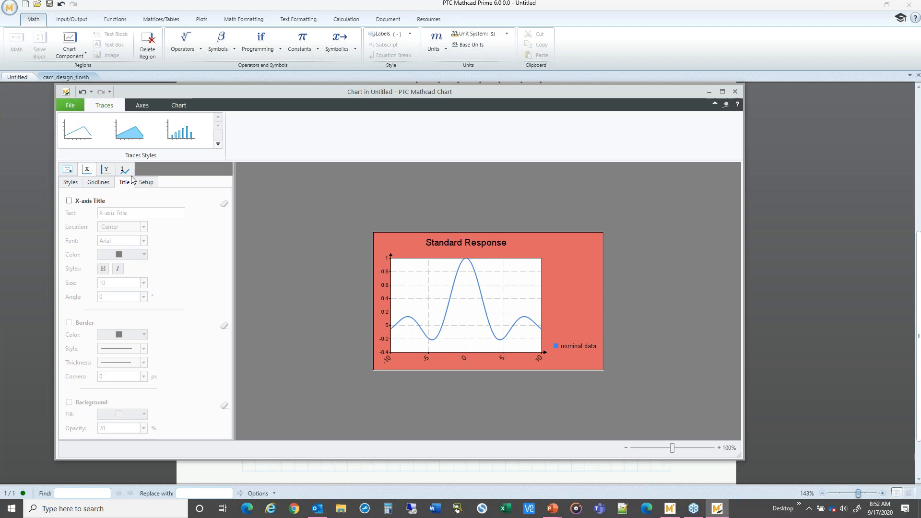
left_click(70, 182)
left_click(68, 170)
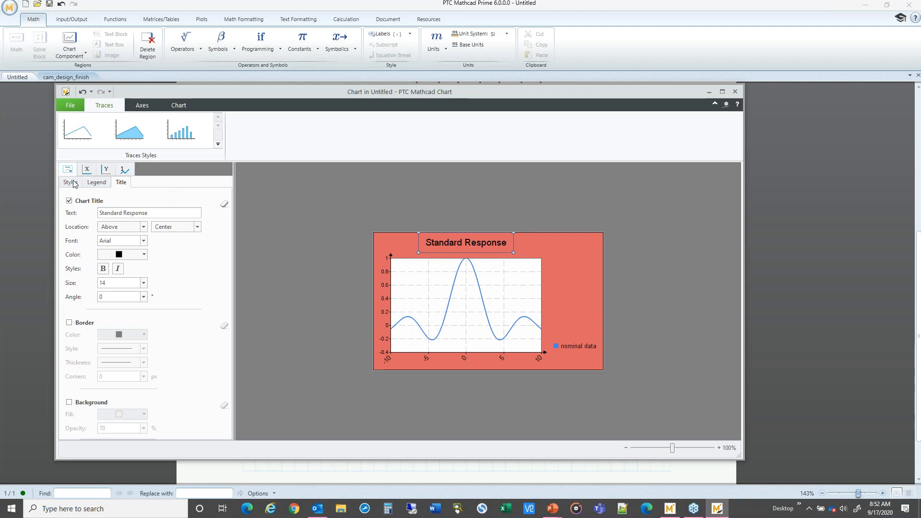
left_click(98, 185)
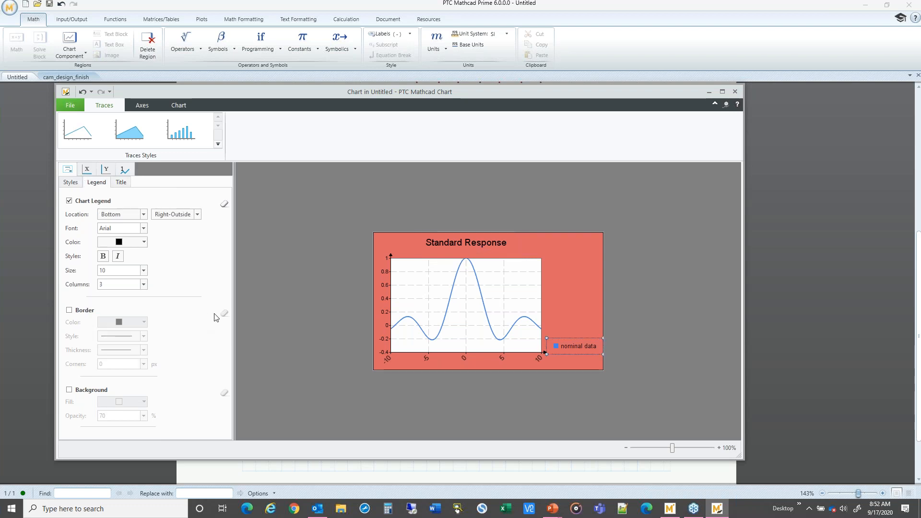
left_click(70, 183)
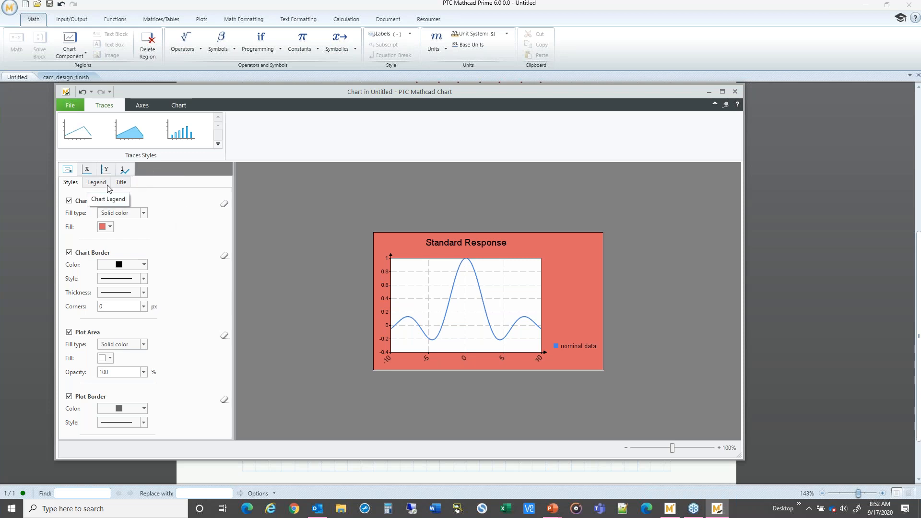
Step: Switch the trace to the area chart style
left_click(115, 345)
left_click(126, 352)
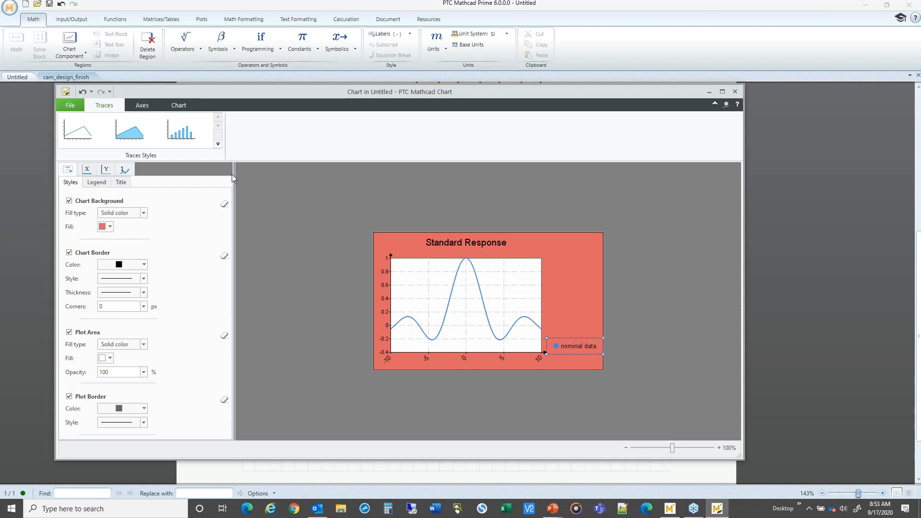
left_click(134, 135)
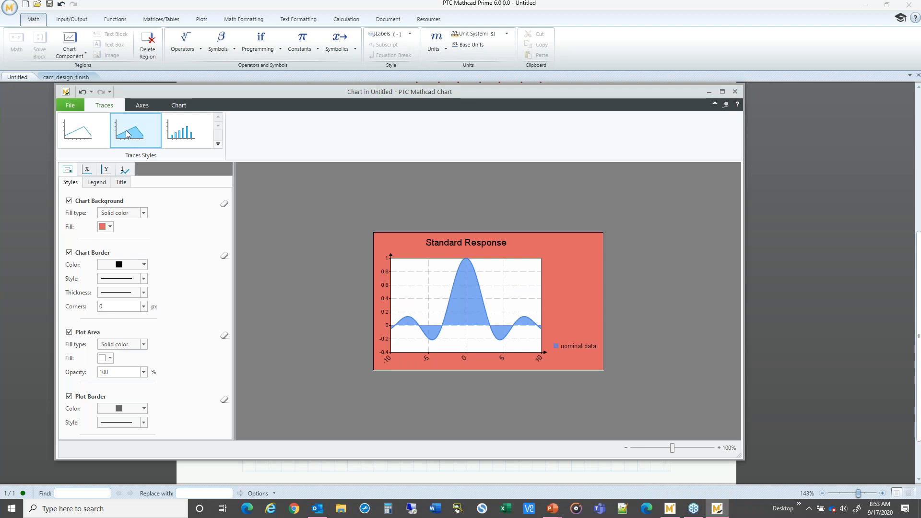
Step: Set the plot area fill to a gradient with light pink as the first color
left_click(144, 344)
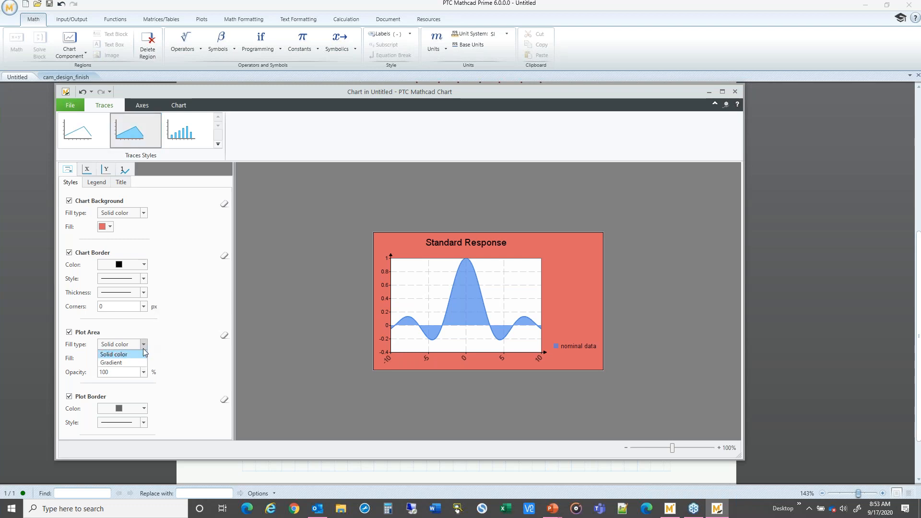
left_click(136, 359)
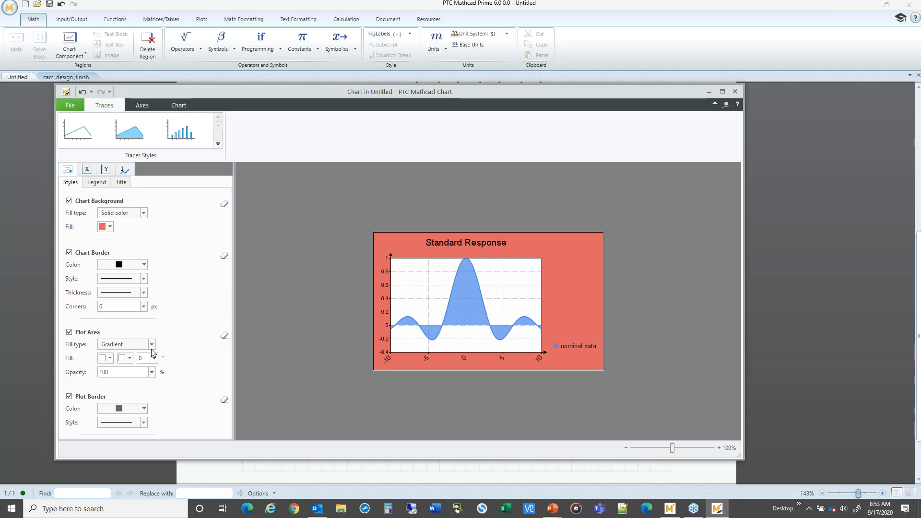
left_click(109, 359)
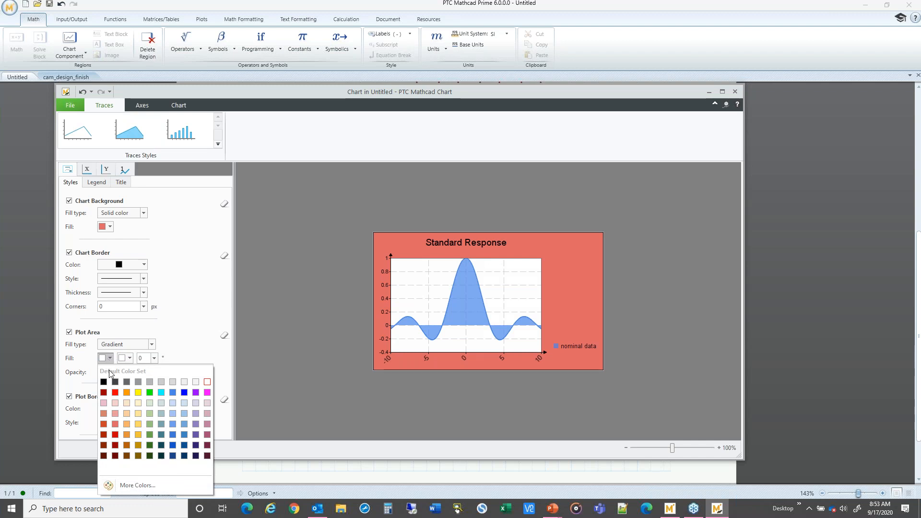
left_click(114, 403)
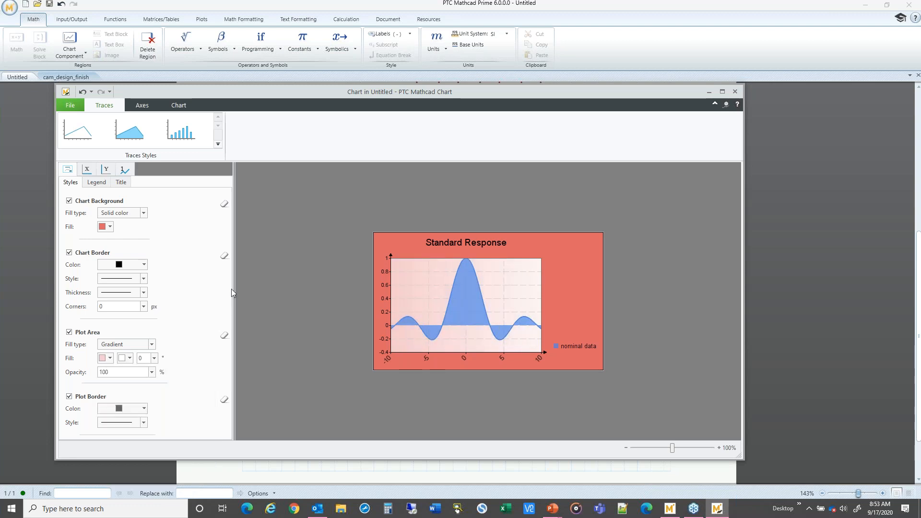
Step: Set the trace's area fill to a gradient with green as the second color, then close the chart editor
left_click(124, 171)
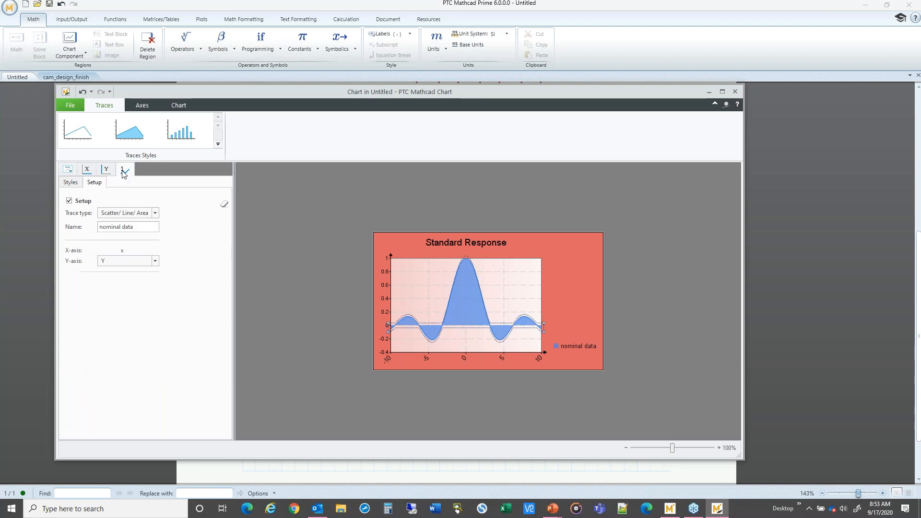
left_click(71, 183)
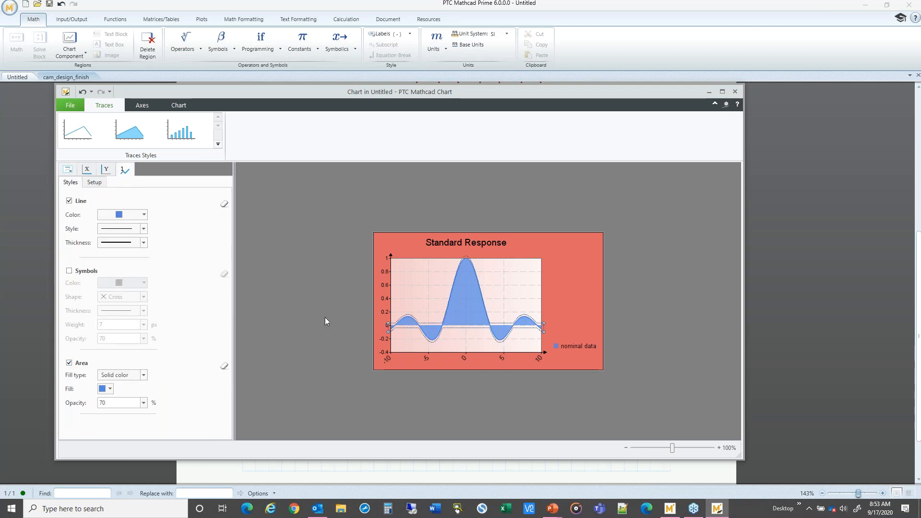
left_click(143, 376)
left_click(128, 391)
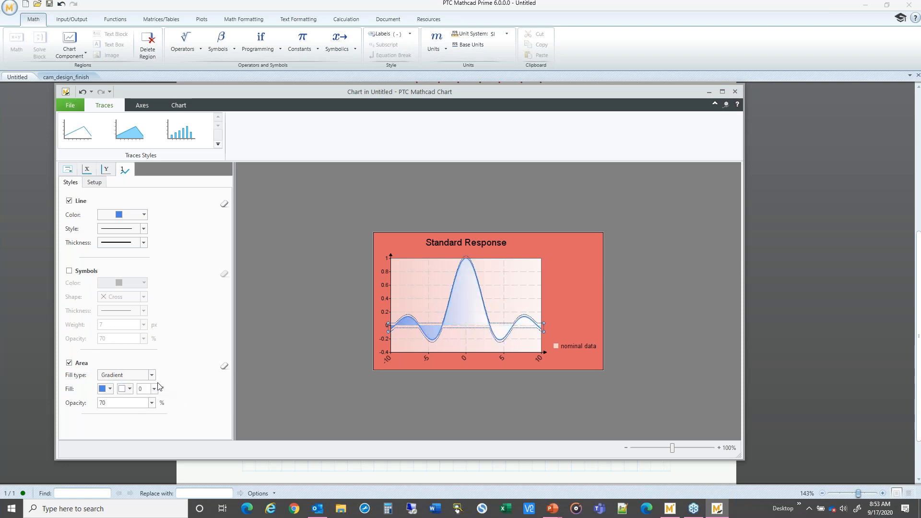
left_click(130, 390)
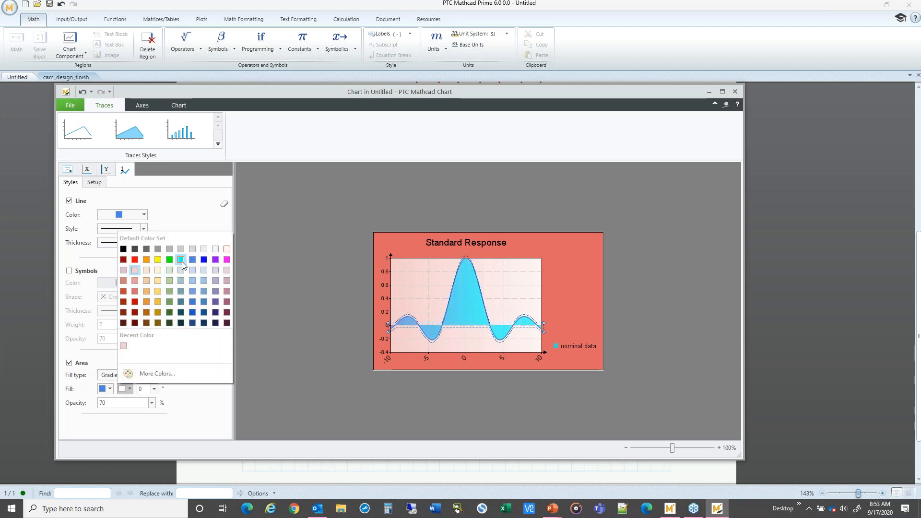
left_click(169, 259)
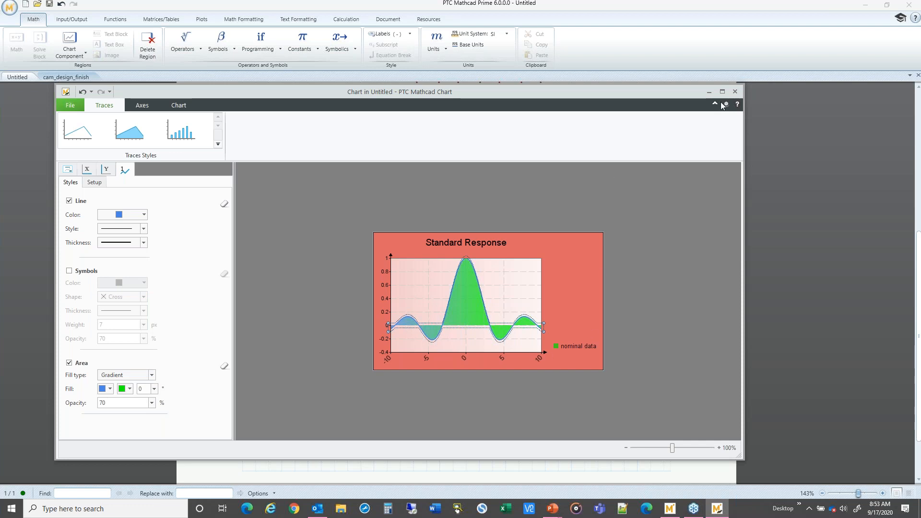
left_click(735, 91)
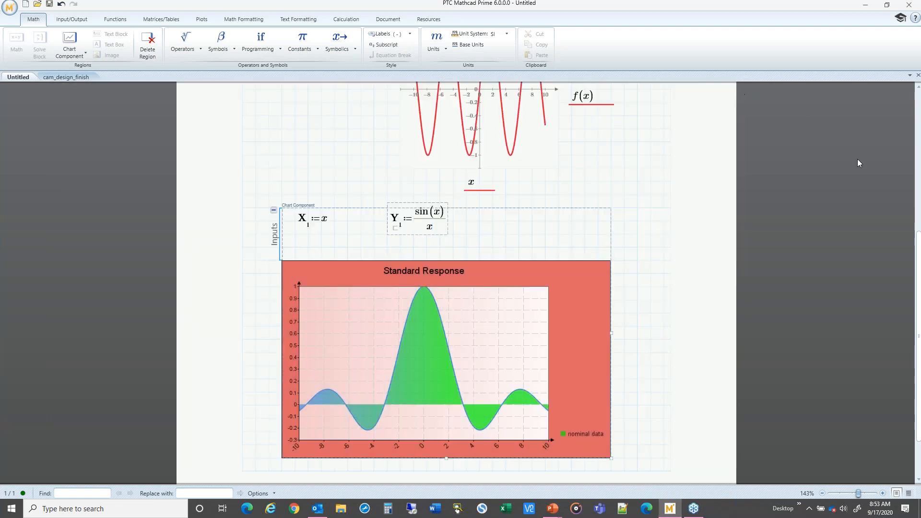
Step: Collapse the chart component's inputs area and enlarge the chart by resizing it wider and taller
left_click(664, 300)
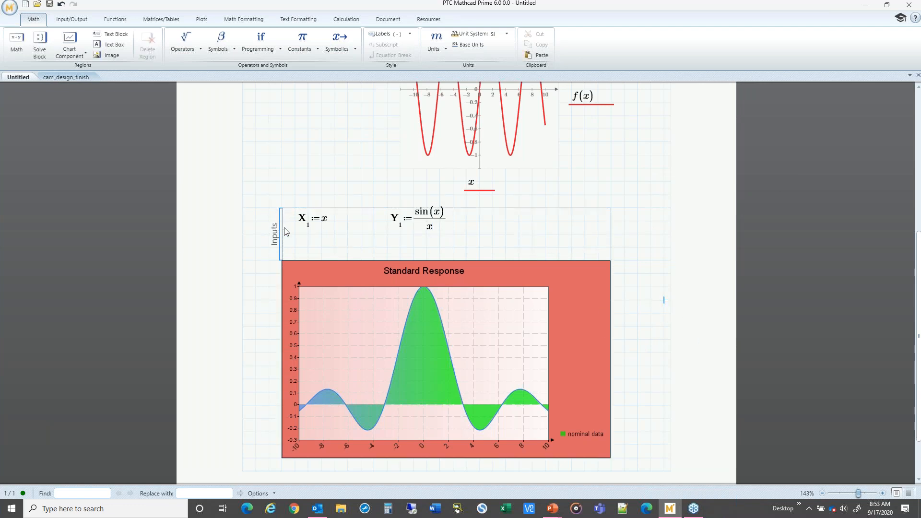
left_click(274, 212)
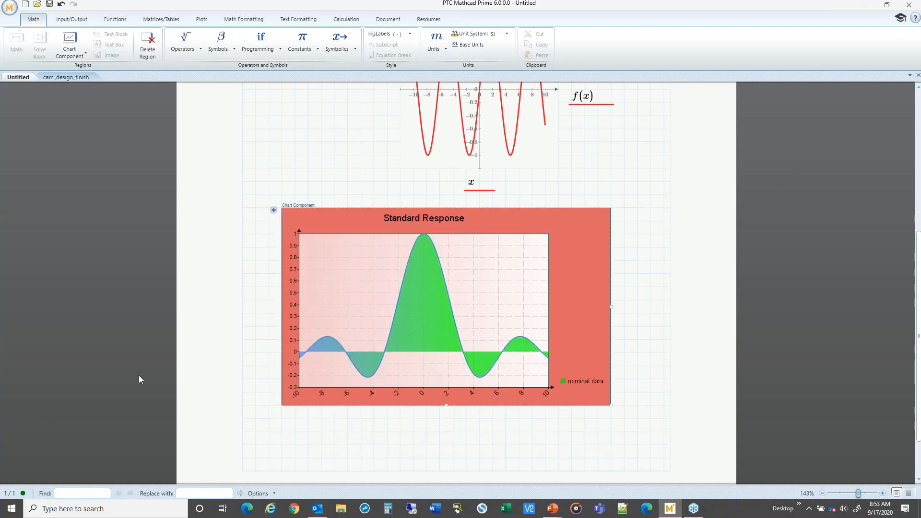
left_click_drag(609, 401, 655, 426)
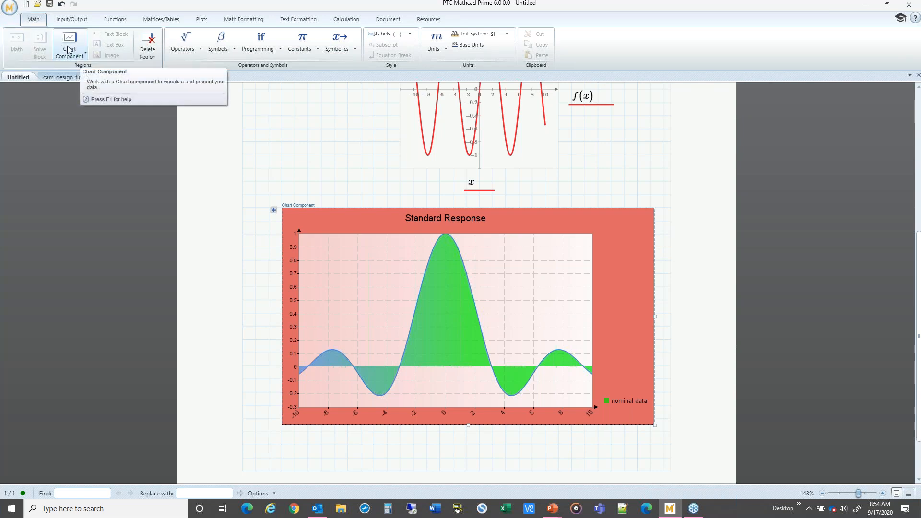
Step: Reopen the chart editor, reposition its window, and close it again
double_click(356, 287)
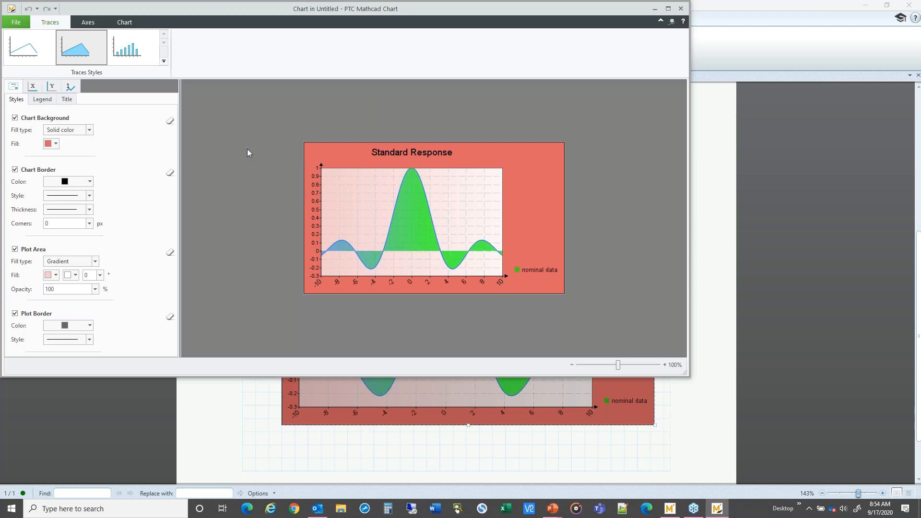
left_click_drag(214, 7, 264, 42)
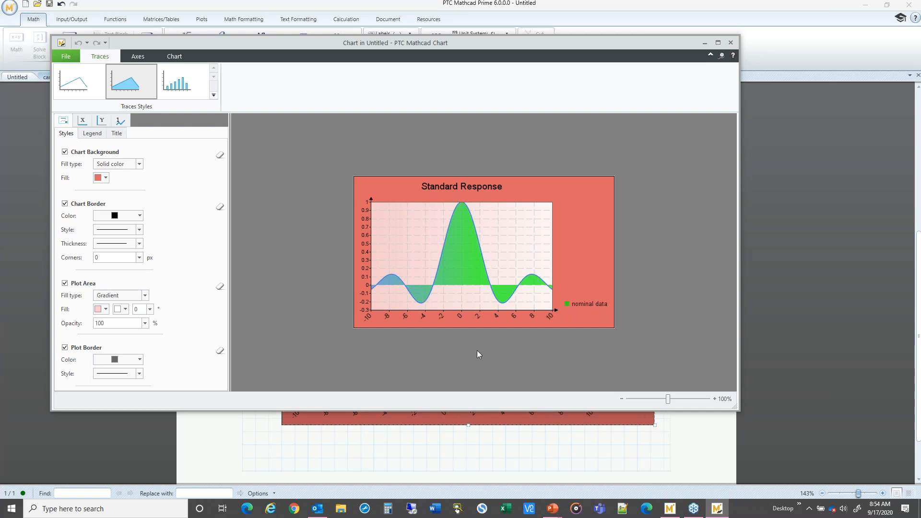
left_click(730, 42)
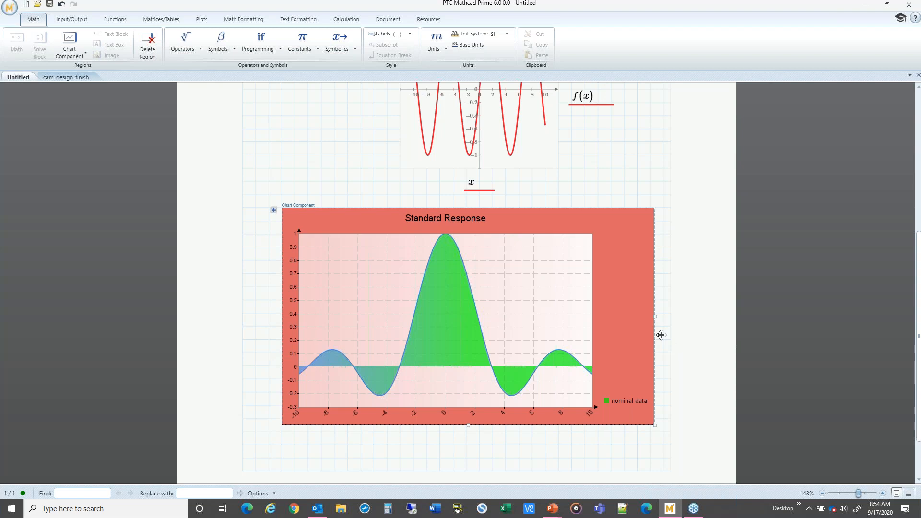
Step: Switch to the presentation slides and advance to the next slide
key("alt+Tab")
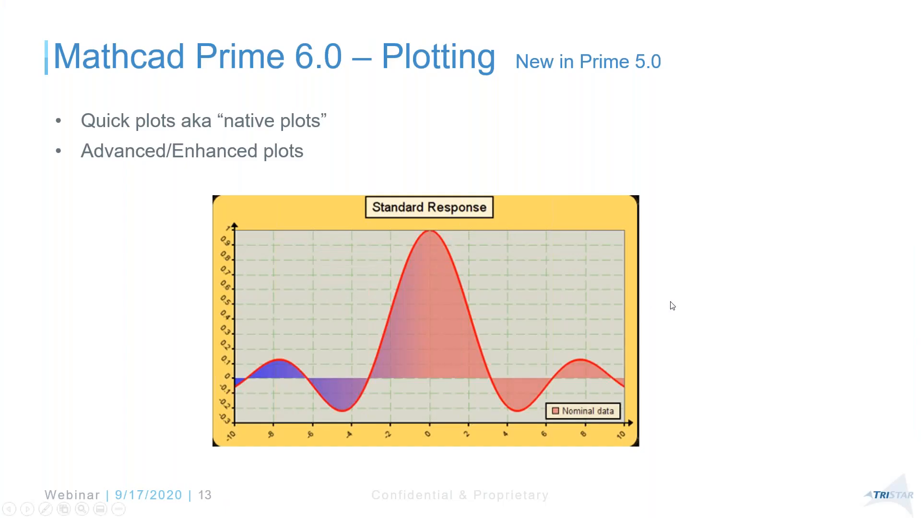
left_click(740, 282)
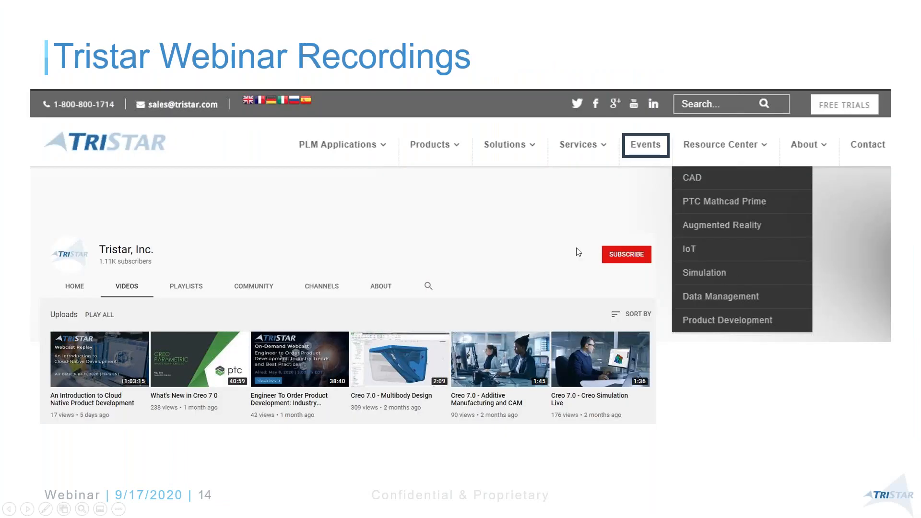